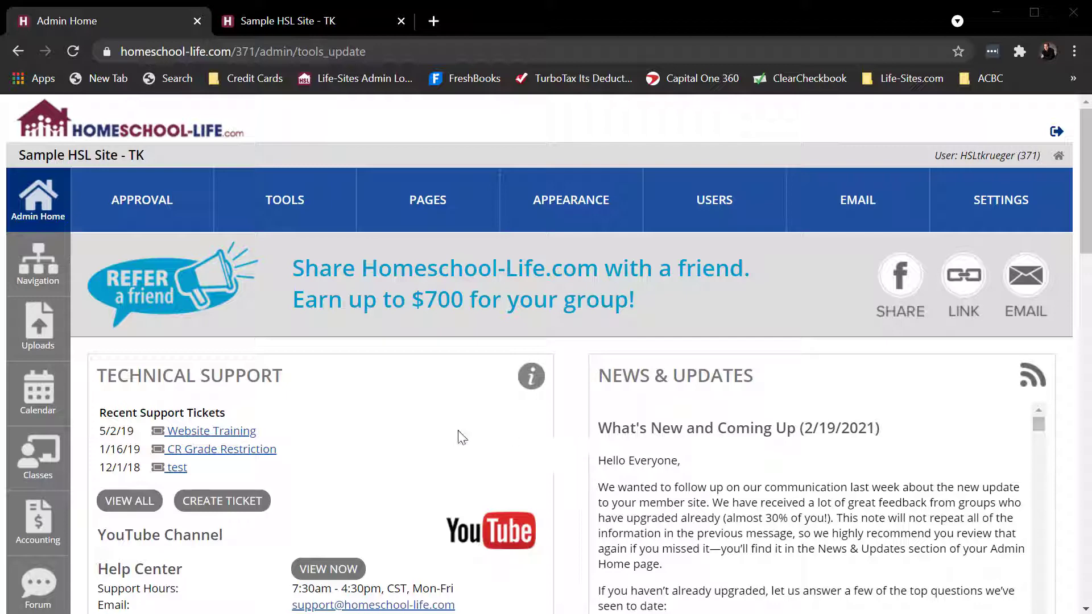
# Open Appearance > Site Design, then preview and reload the live sample site in its tab
pyautogui.click(565, 200)
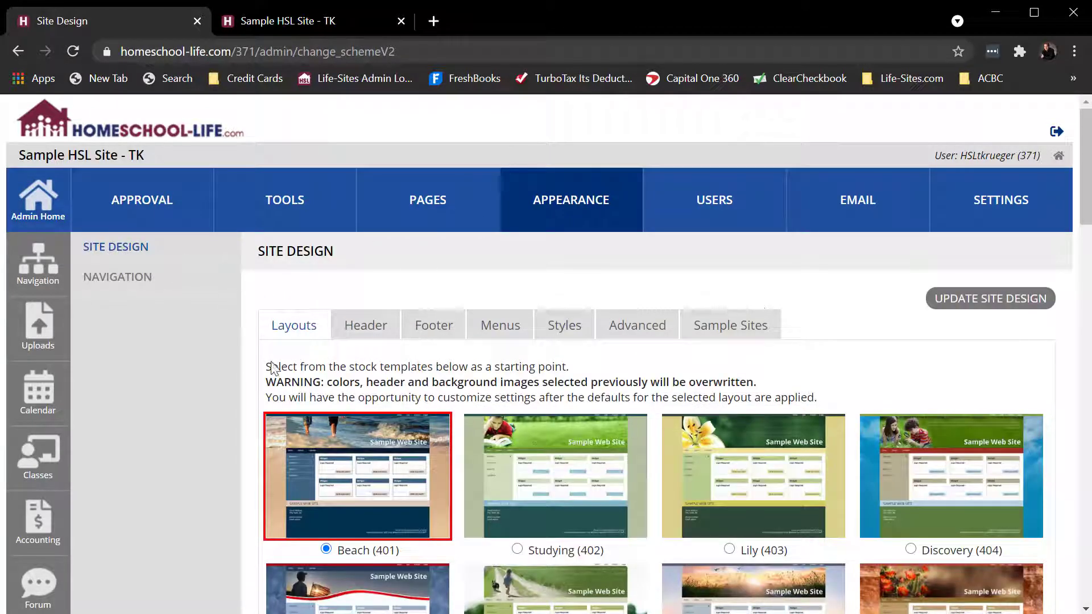
pyautogui.scroll(-1, 824, 355)
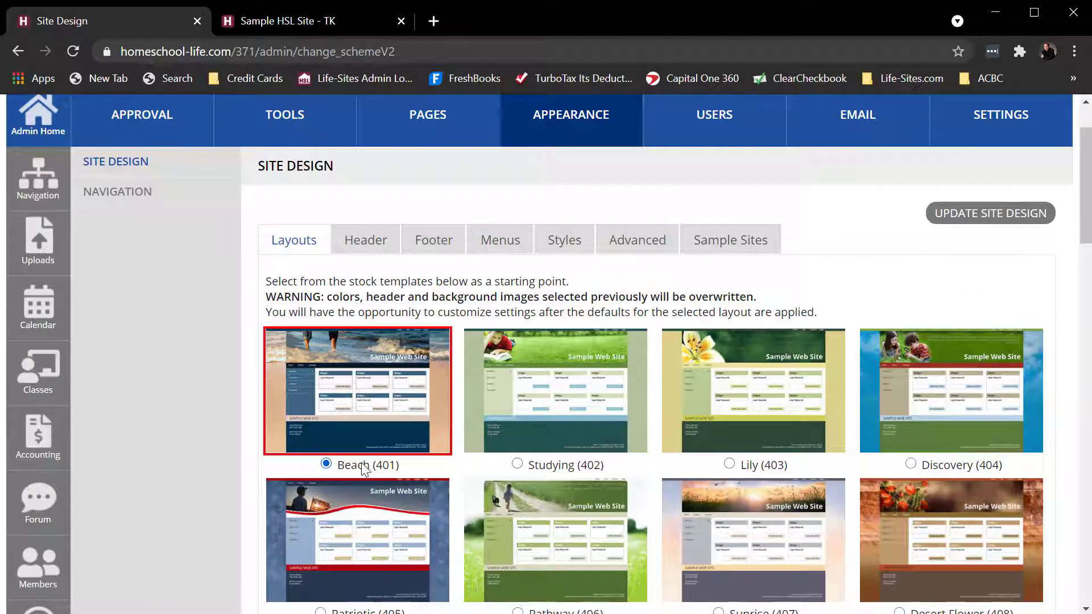
pyautogui.click(328, 23)
pyautogui.click(687, 111)
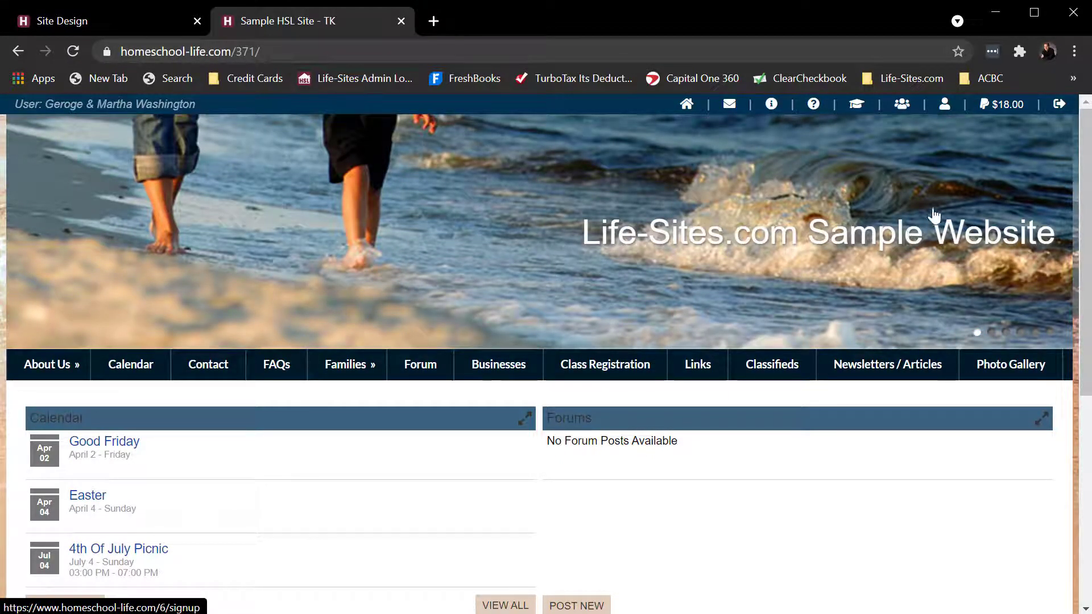
# Zoom the sample site out to 75%, then back in to 100%
pyautogui.click(1073, 52)
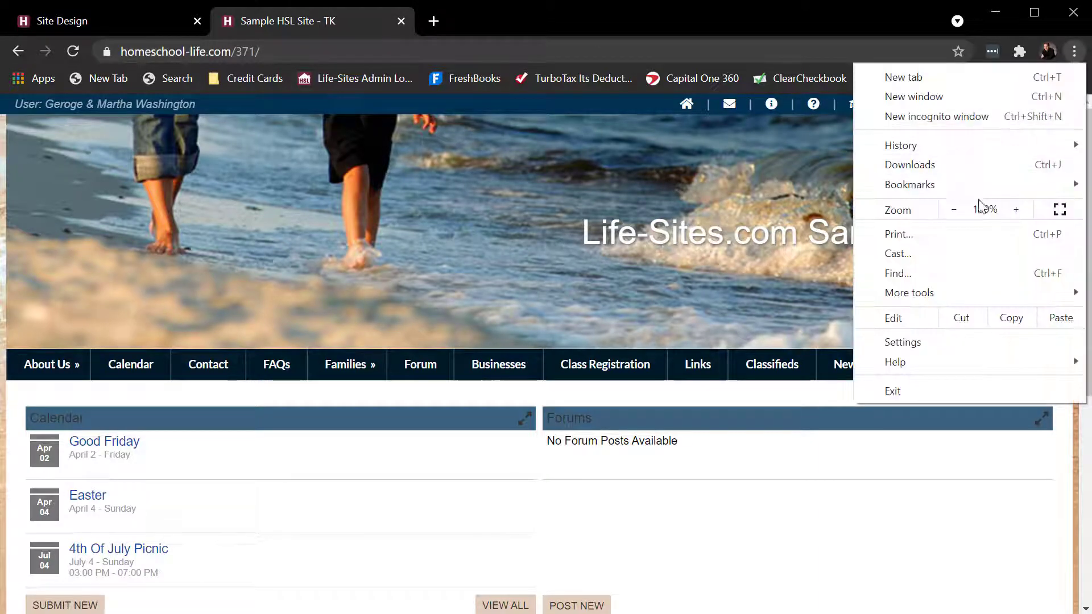
pyautogui.click(953, 209)
pyautogui.click(954, 209)
pyautogui.click(954, 209)
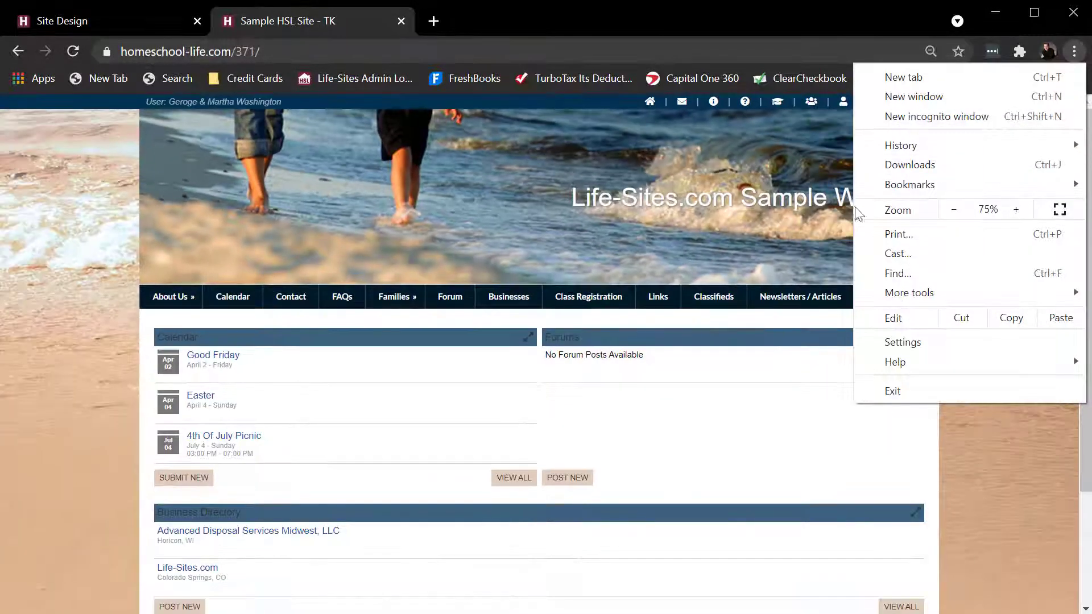
pyautogui.click(131, 267)
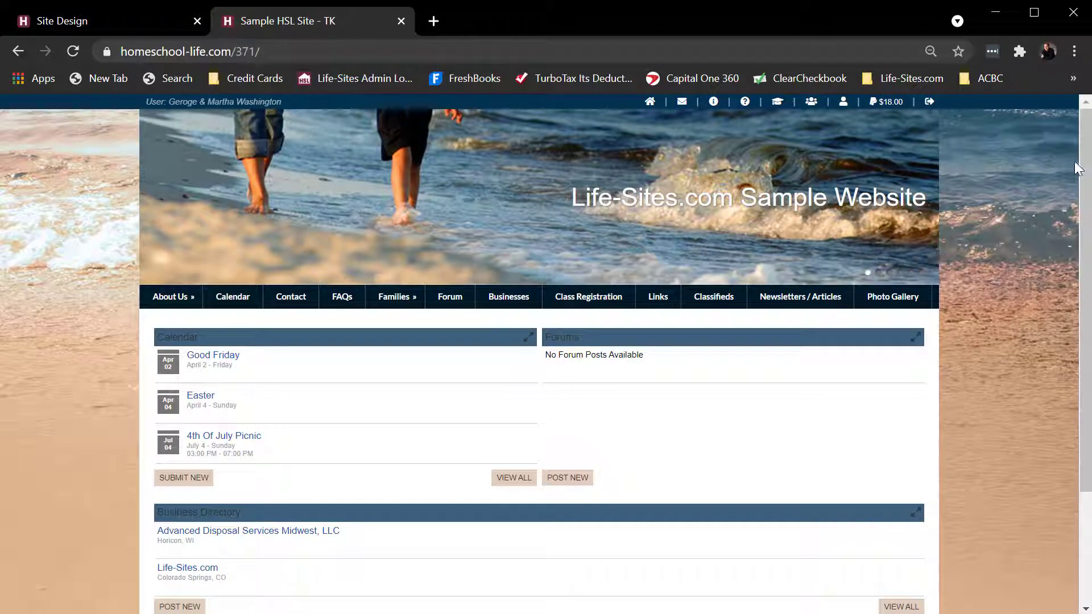
pyautogui.click(1074, 51)
pyautogui.click(1011, 207)
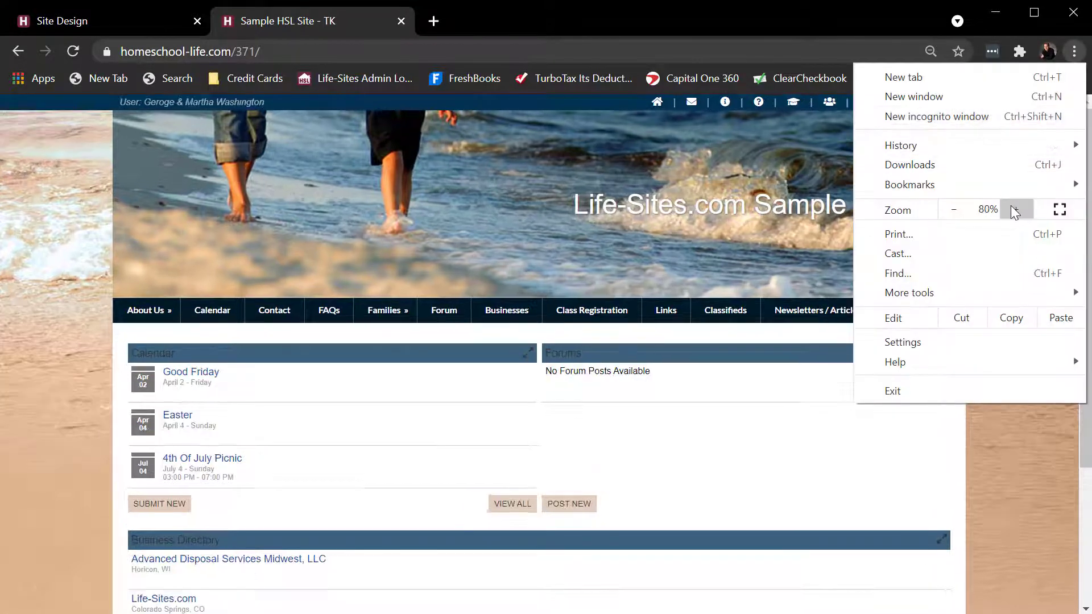
pyautogui.click(1016, 209)
pyautogui.click(1015, 209)
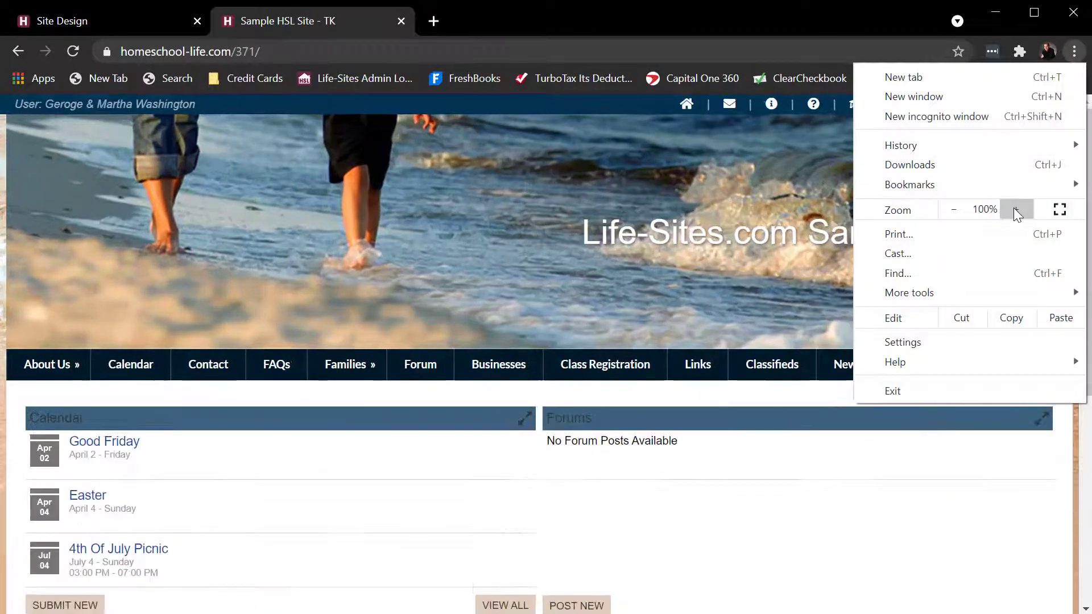
# Apply the Seashore (410) layout with UPDATE SITE DESIGN and reload the sample site to preview it
pyautogui.click(80, 23)
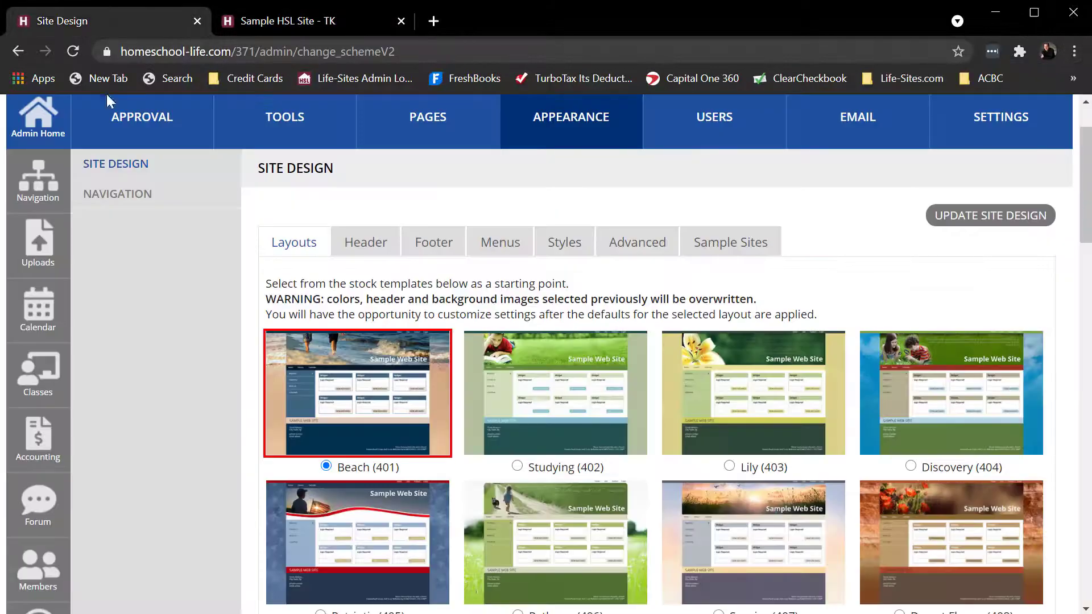
pyautogui.scroll(-6, 666, 399)
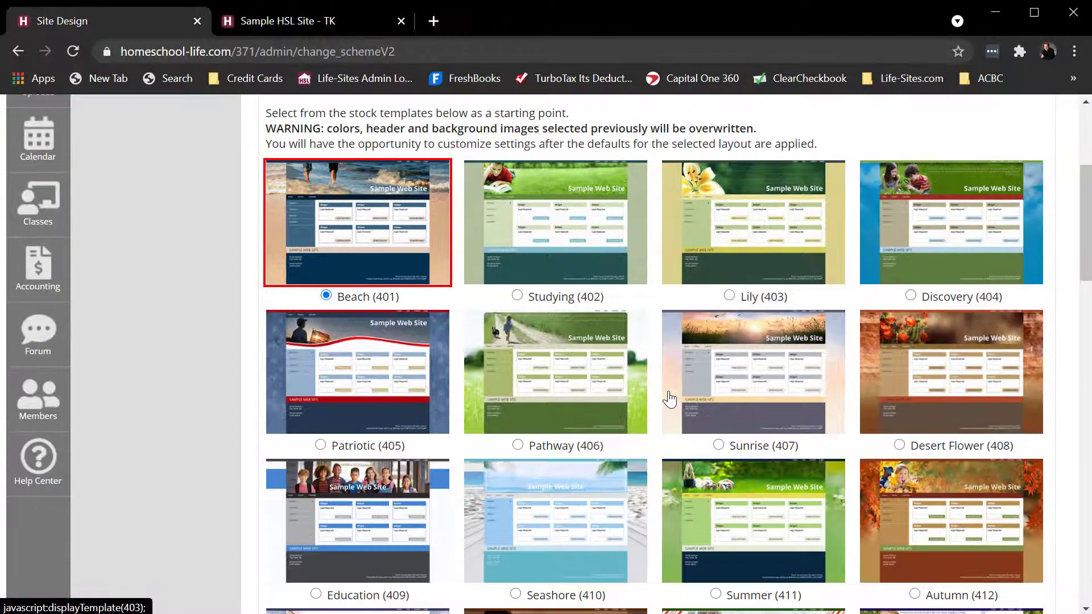
pyautogui.scroll(-2, 665, 398)
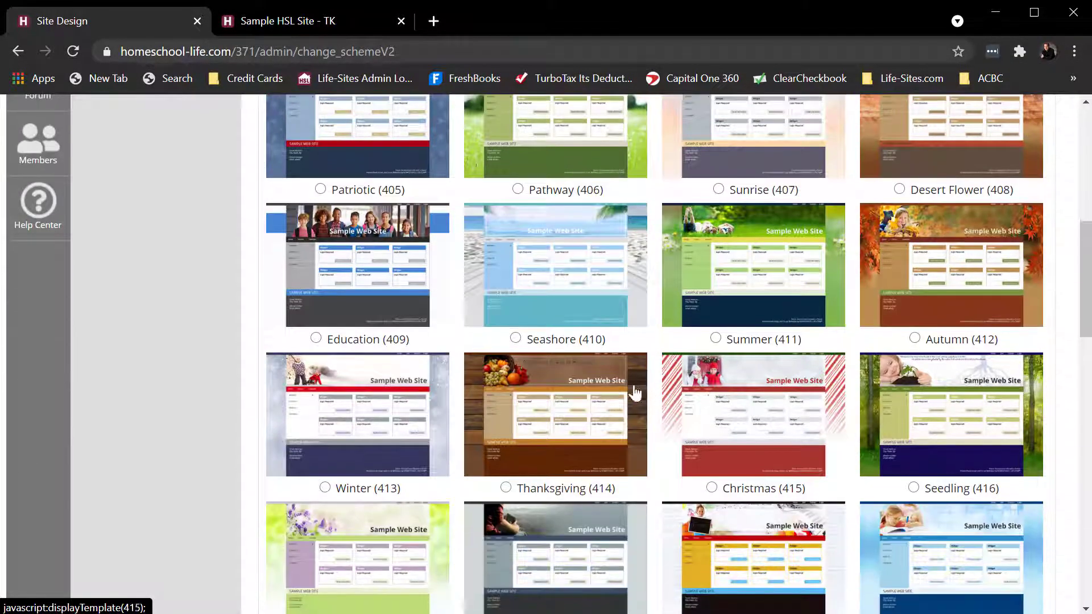
pyautogui.click(516, 339)
pyautogui.scroll(-18, 662, 350)
pyautogui.click(291, 549)
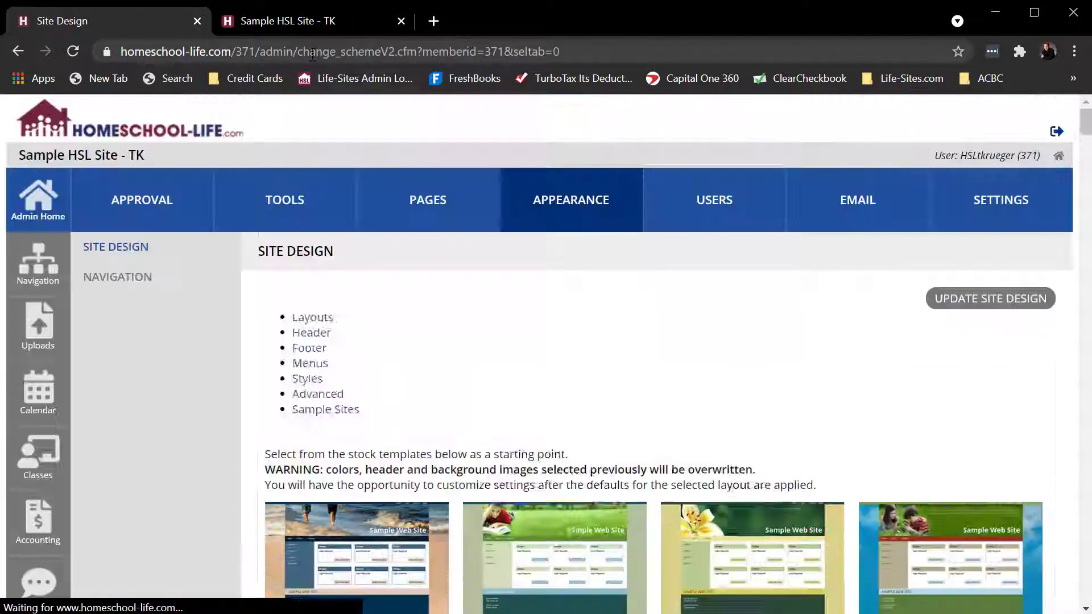
pyautogui.click(292, 12)
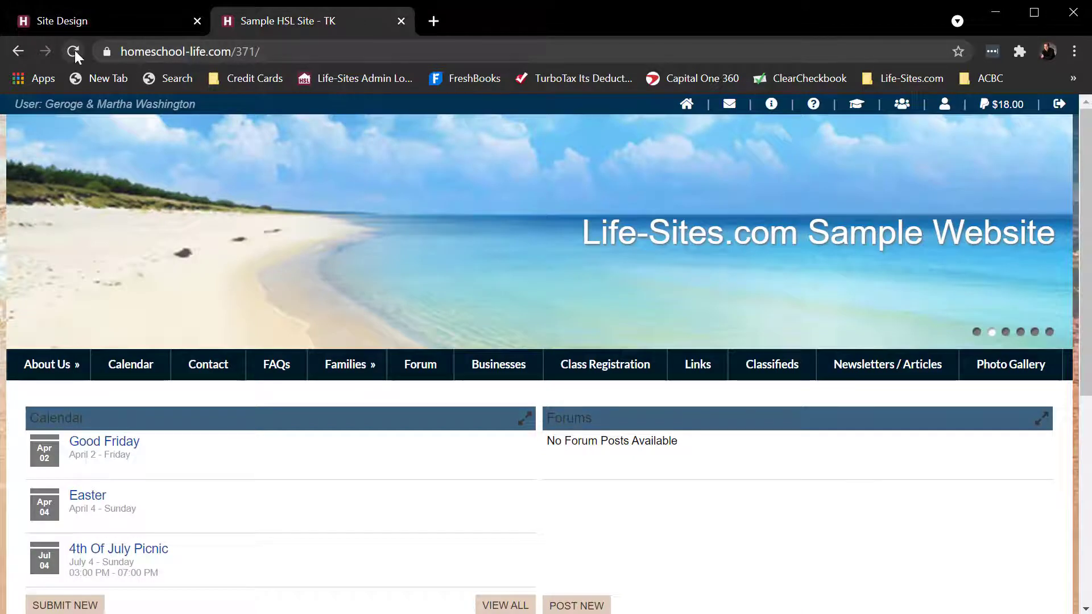
pyautogui.click(73, 51)
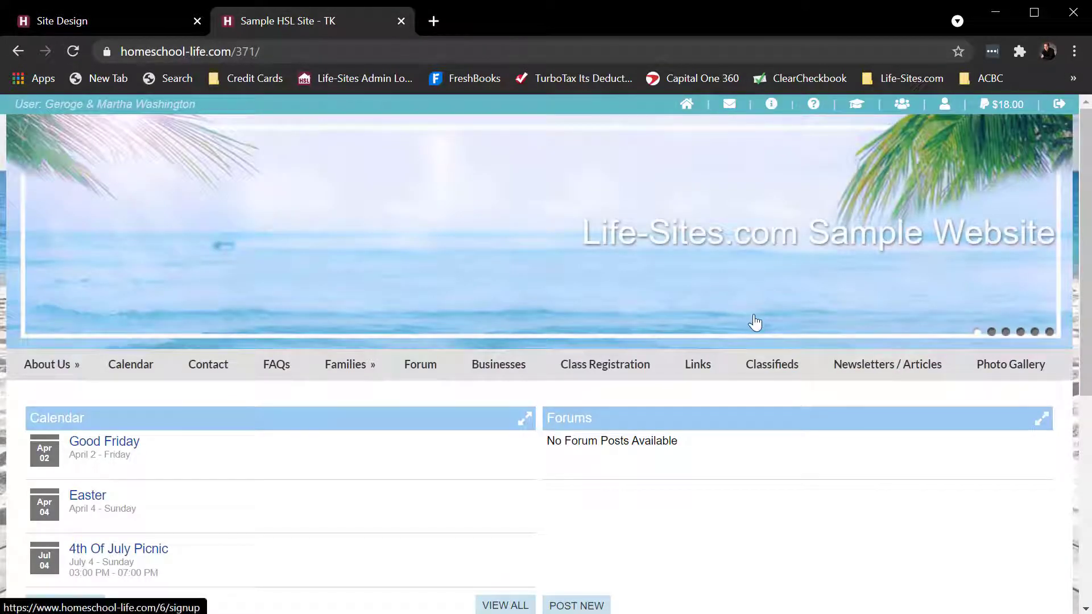
pyautogui.click(142, 22)
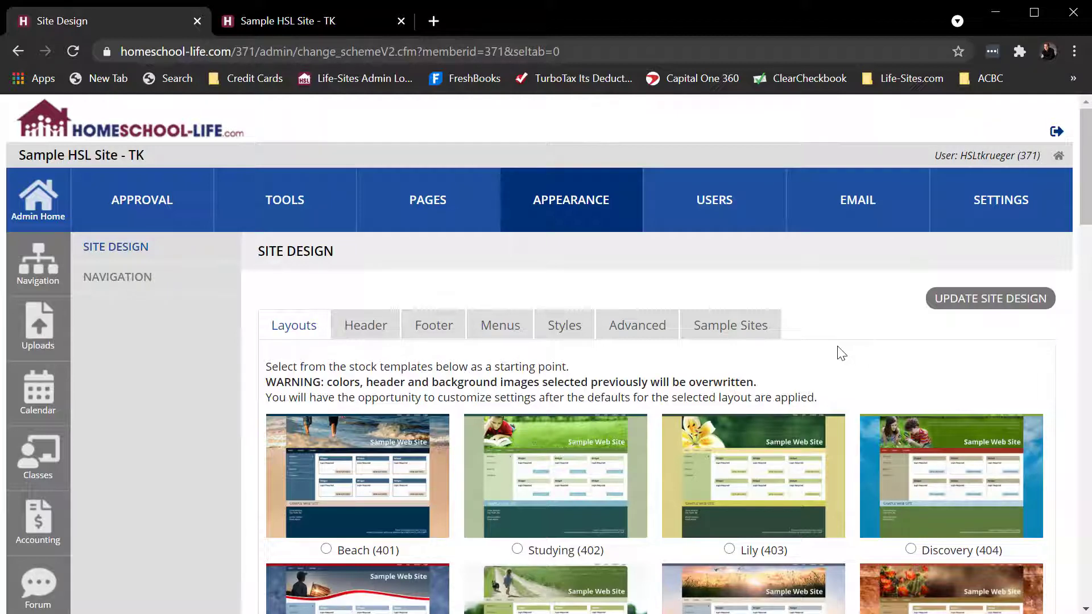
# Apply the Spring (417) layout and reload the sample site to see the lavender butterfly banner
pyautogui.scroll(-9, 842, 353)
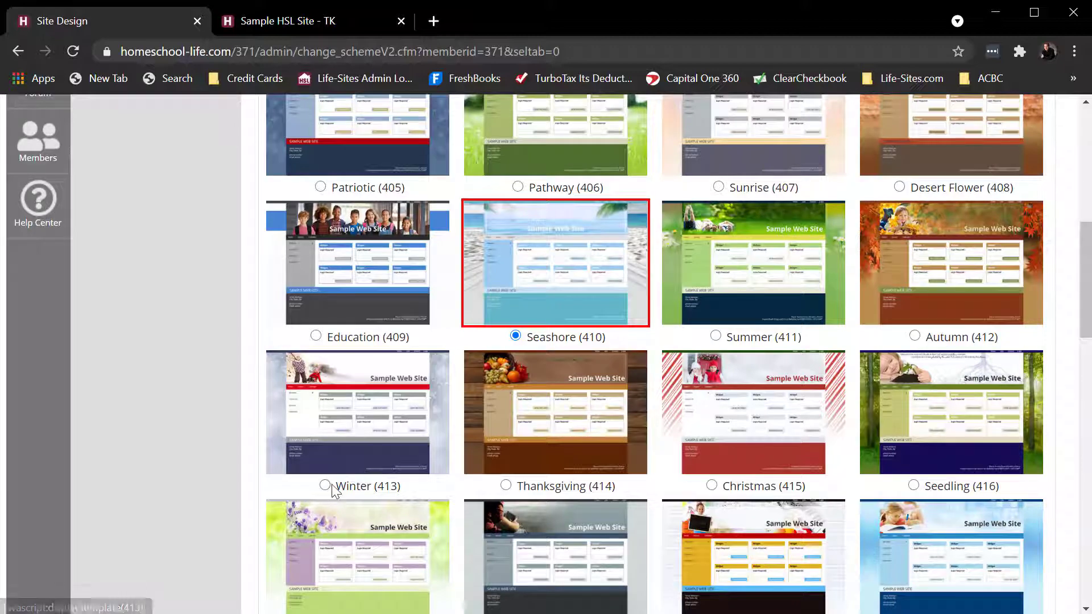
pyautogui.scroll(-4, 367, 480)
pyautogui.click(324, 379)
pyautogui.scroll(8, 952, 354)
pyautogui.scroll(6, 952, 354)
pyautogui.click(982, 300)
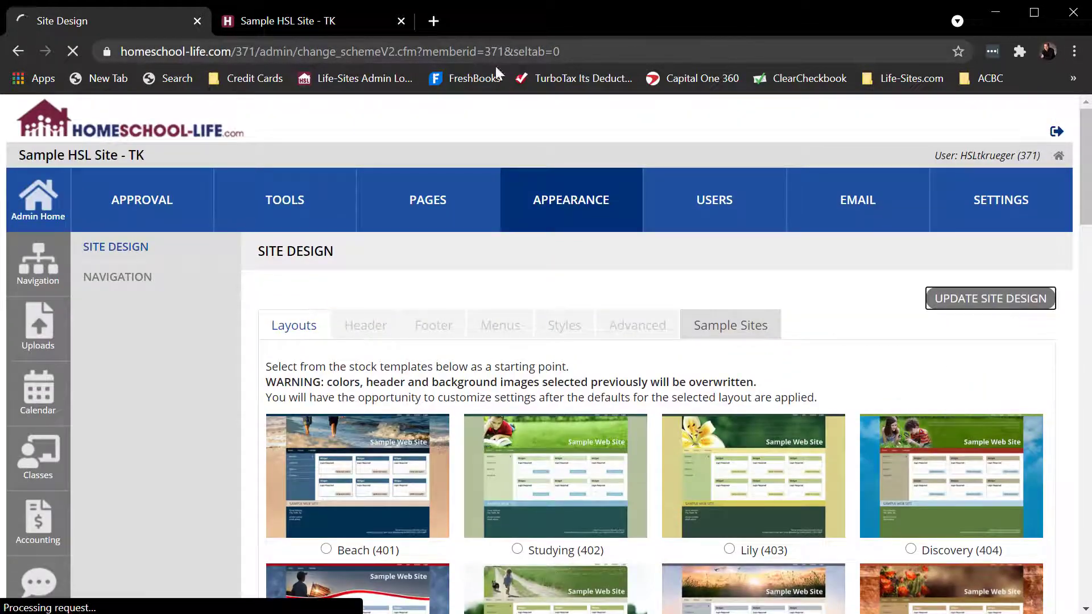
pyautogui.click(328, 22)
pyautogui.click(74, 50)
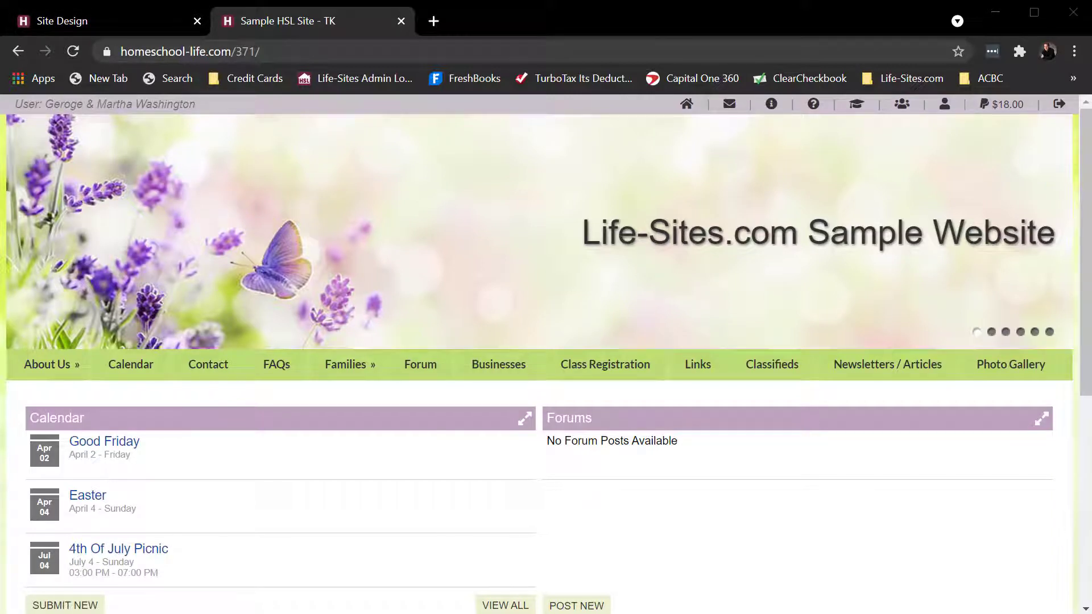
pyautogui.click(139, 24)
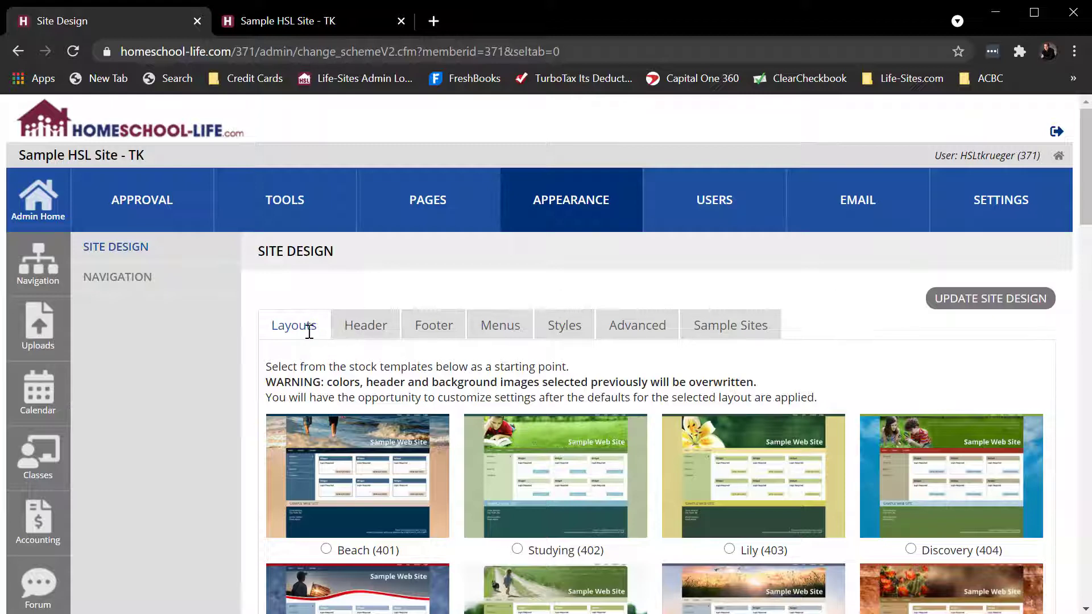
# Show the Header options, then cycle the sample site's banner through slides three to six
pyautogui.click(379, 331)
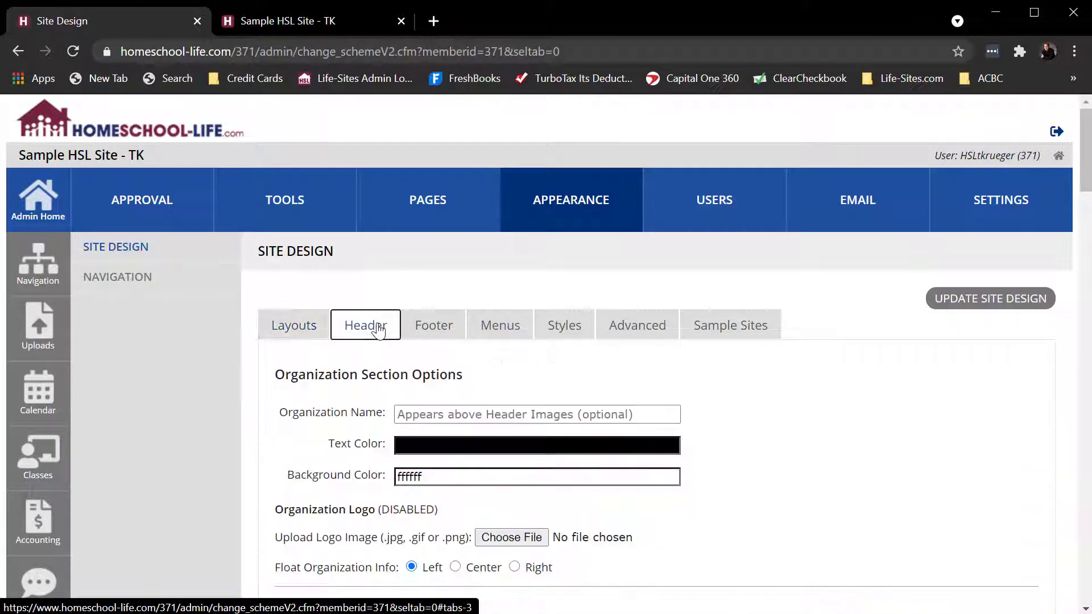
pyautogui.click(312, 22)
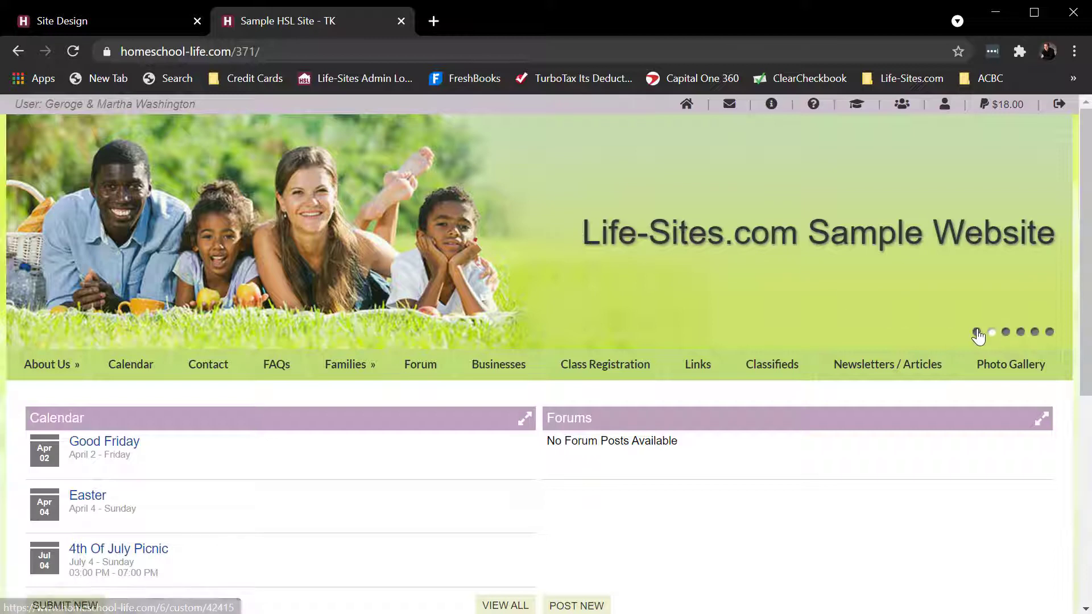
pyautogui.click(1006, 333)
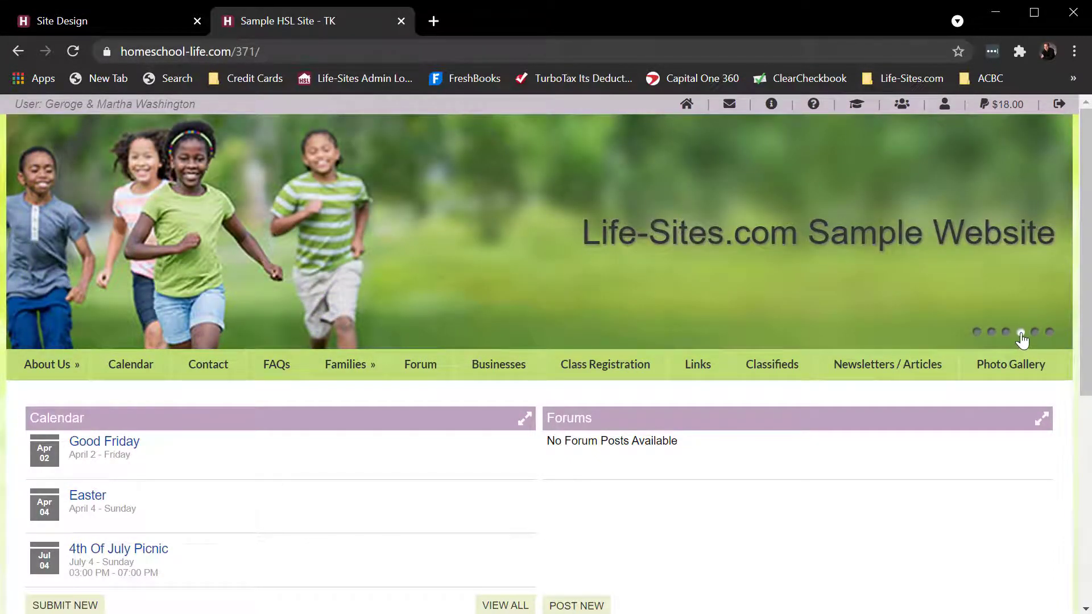
pyautogui.click(1021, 333)
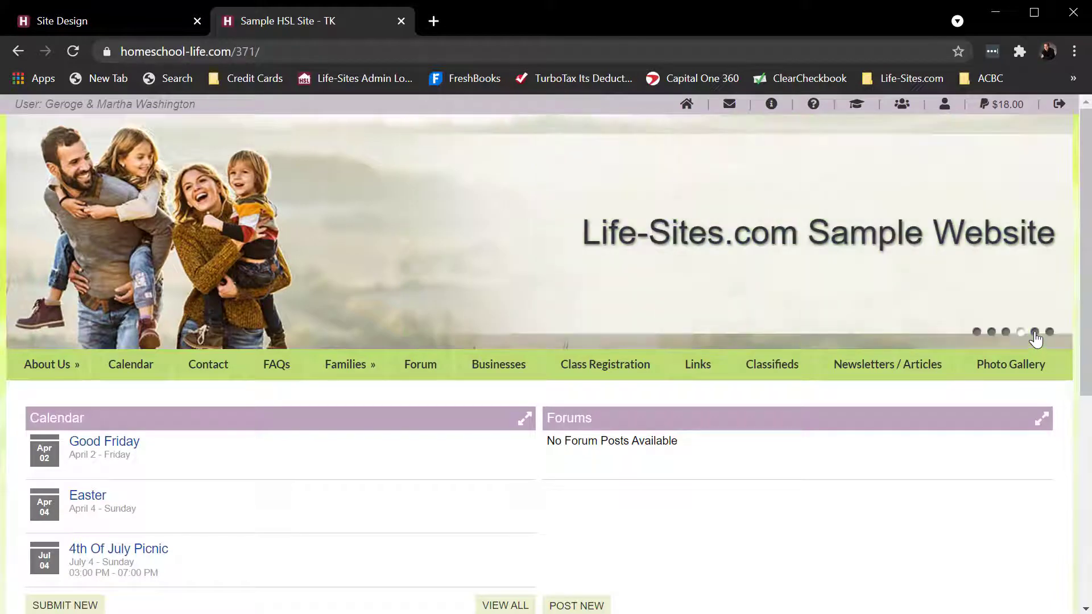
pyautogui.click(1035, 333)
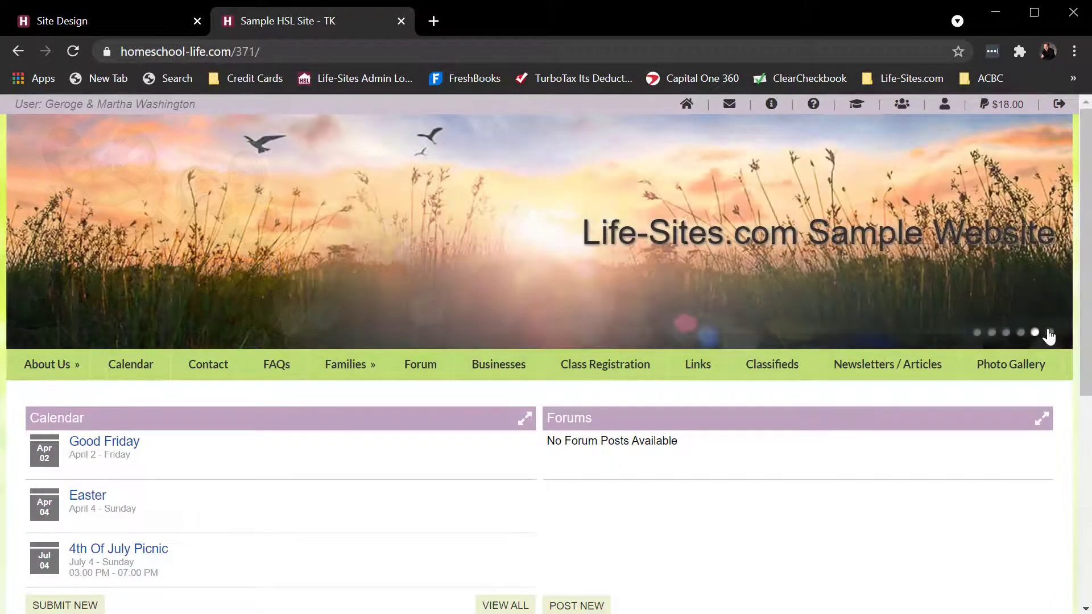
pyautogui.click(1049, 334)
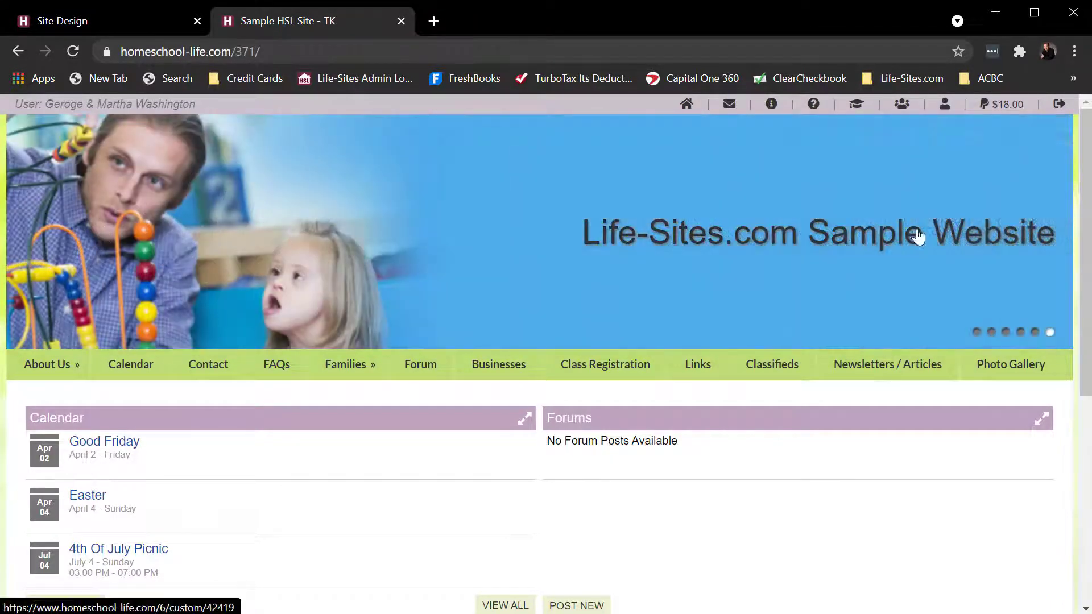
# Set Header 1 to the goldfish bowls stock image and save the site design
pyautogui.click(110, 19)
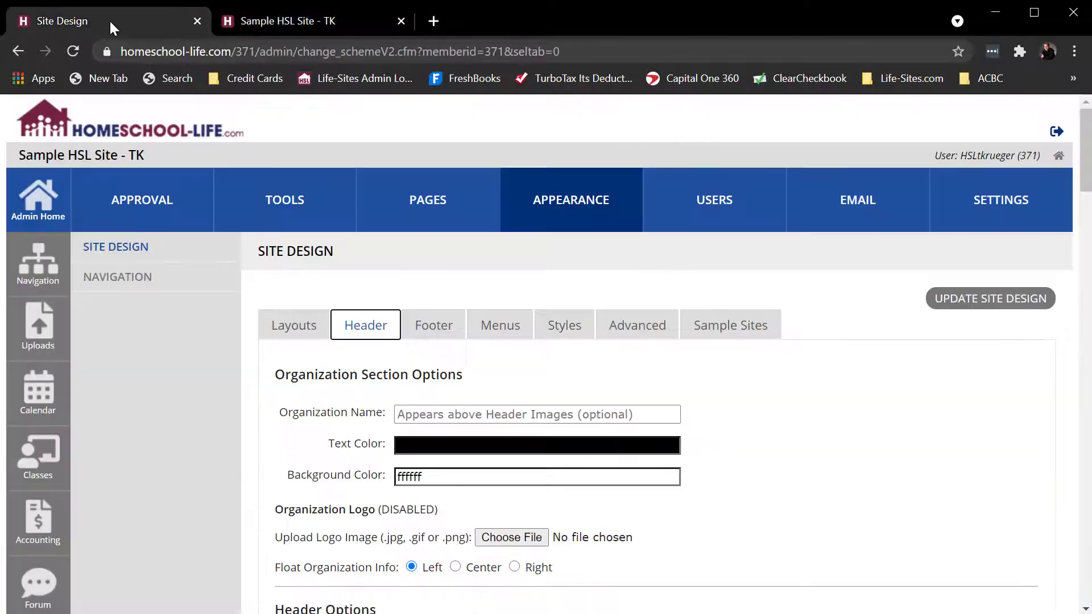
pyautogui.scroll(-1, 873, 397)
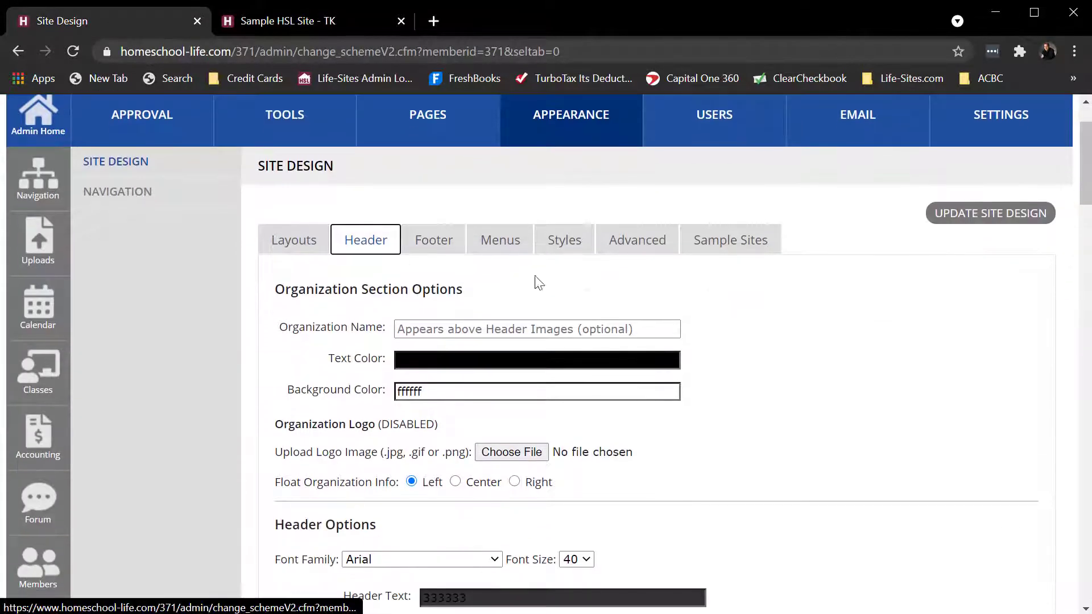
pyautogui.scroll(-1, 876, 298)
pyautogui.scroll(-8, 1003, 309)
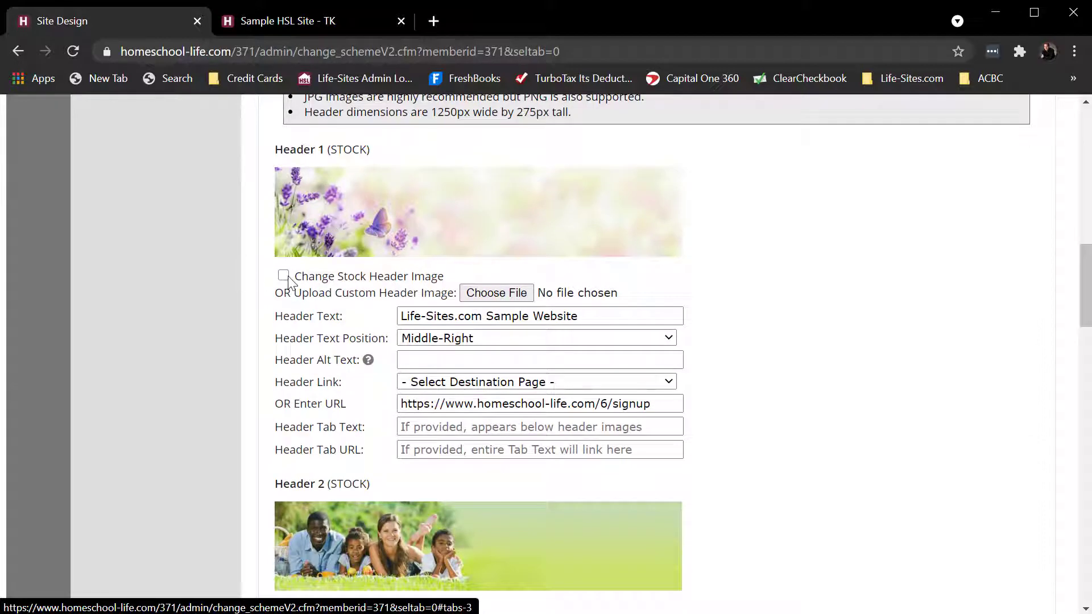
pyautogui.click(284, 276)
pyautogui.scroll(-10, 589, 285)
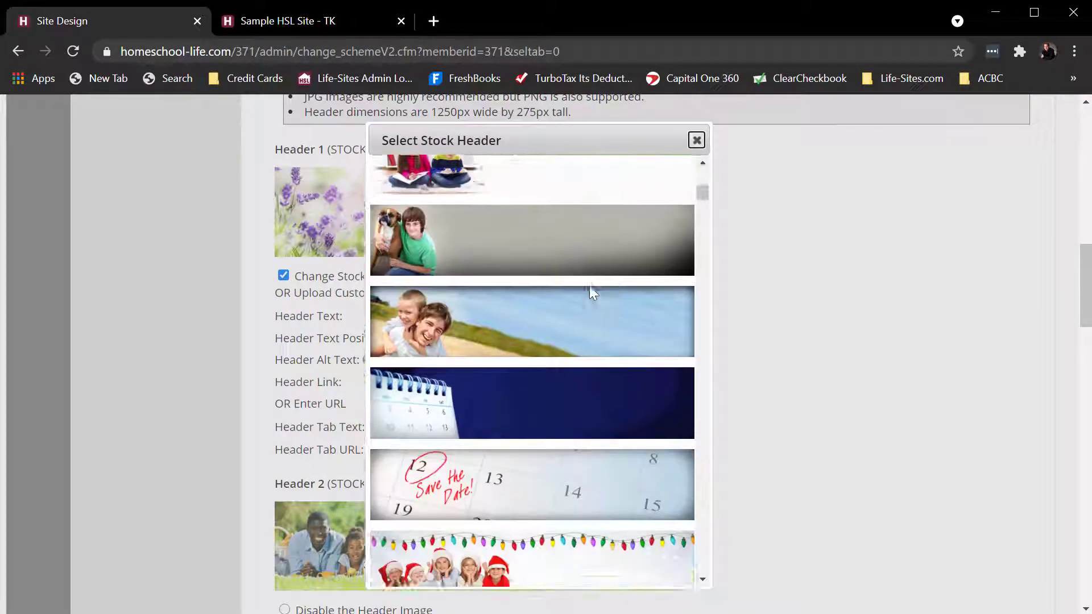
pyautogui.scroll(-12, 588, 286)
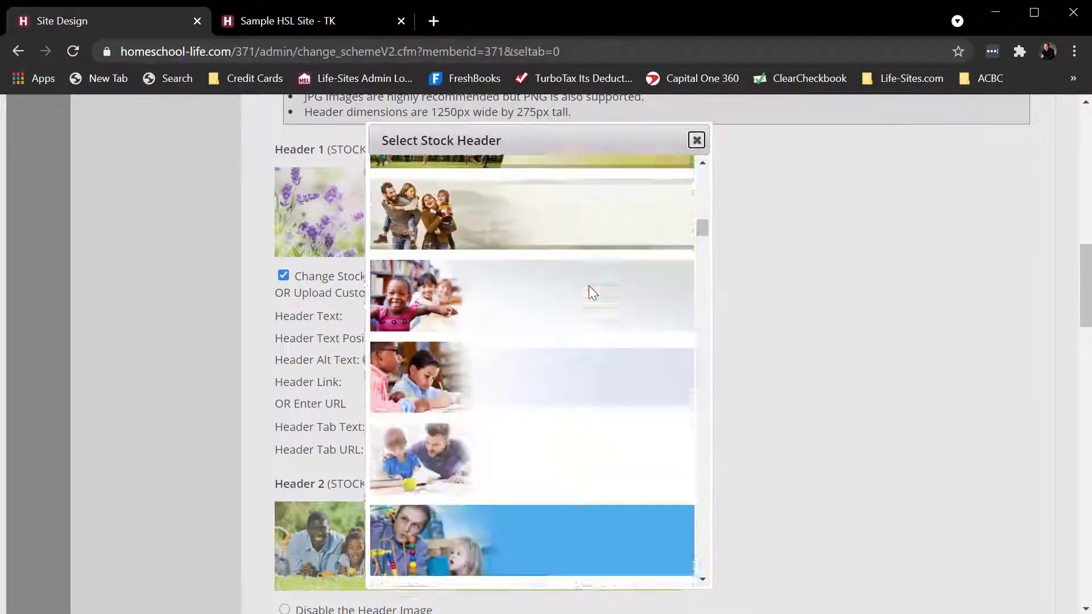
pyautogui.scroll(-12, 589, 293)
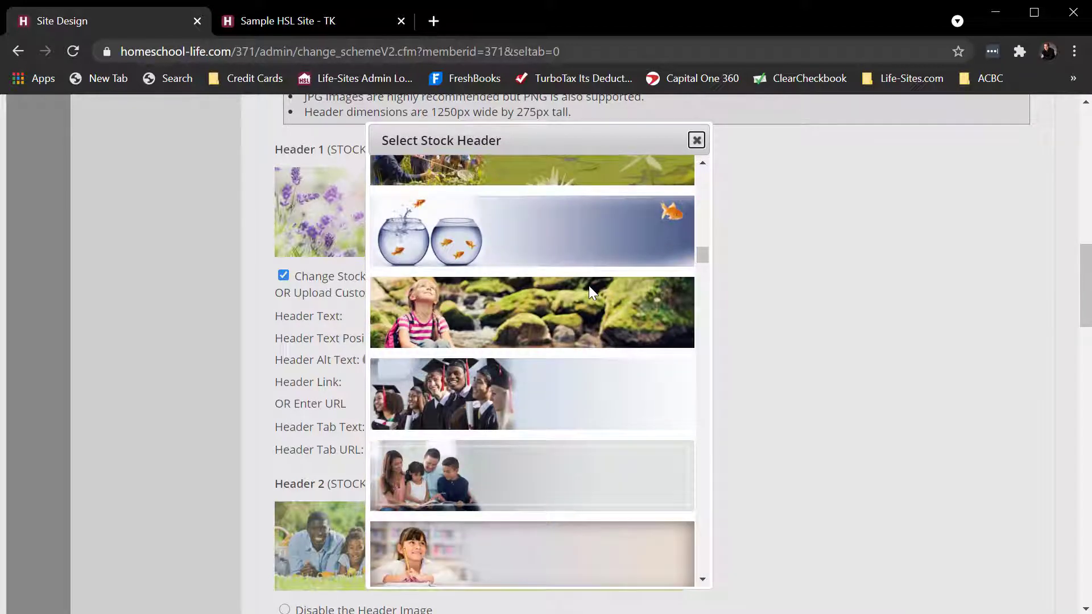
pyautogui.click(548, 227)
pyautogui.scroll(10, 823, 326)
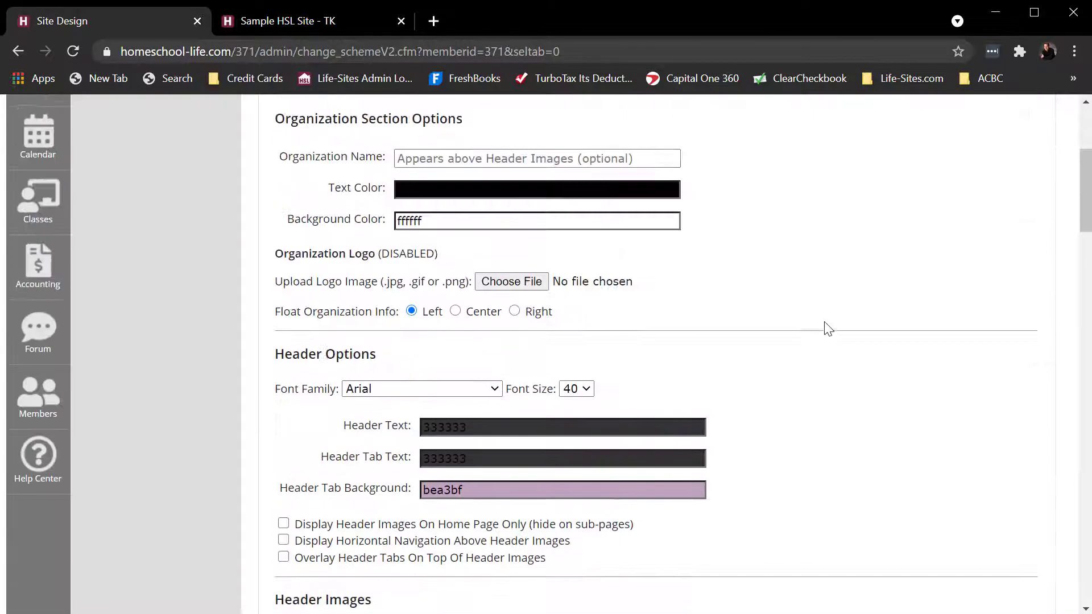
pyautogui.scroll(5, 828, 329)
pyautogui.click(960, 302)
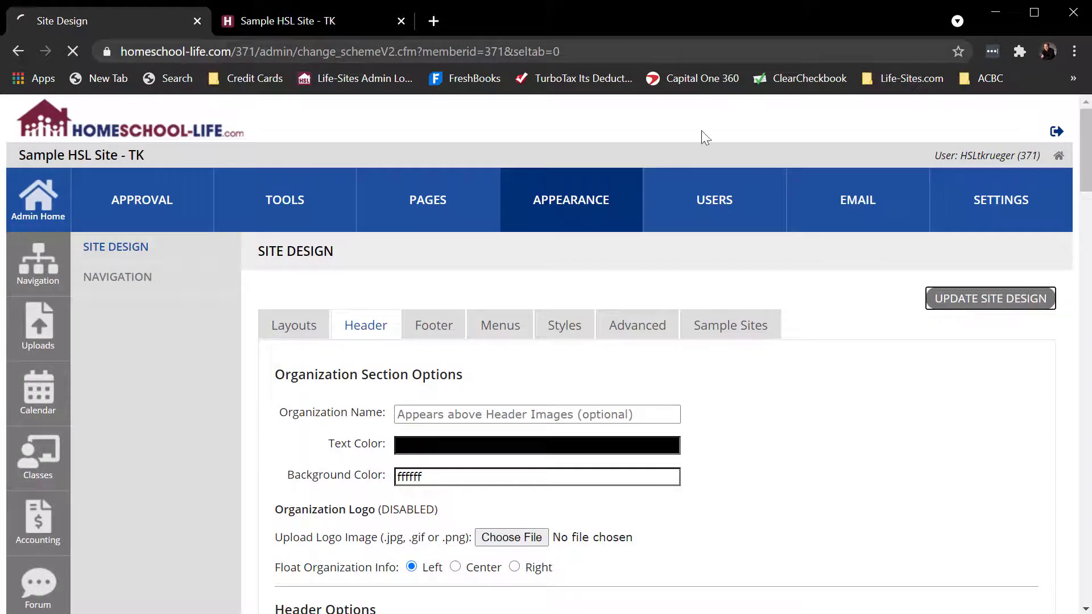
# Reload the sample site to confirm the goldfish header, then return to Site Design
pyautogui.click(339, 23)
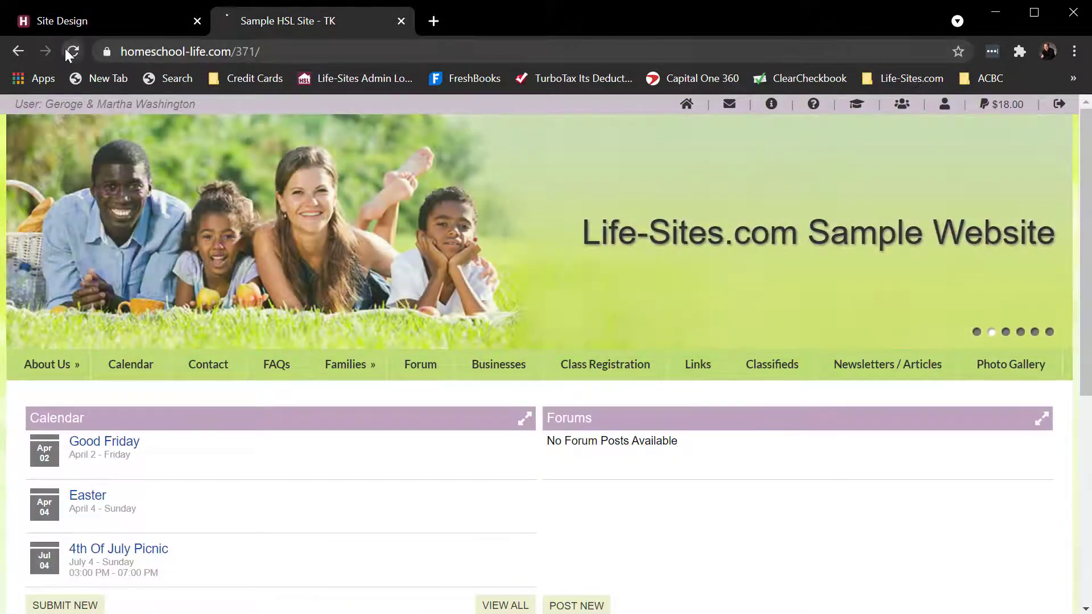
pyautogui.click(66, 49)
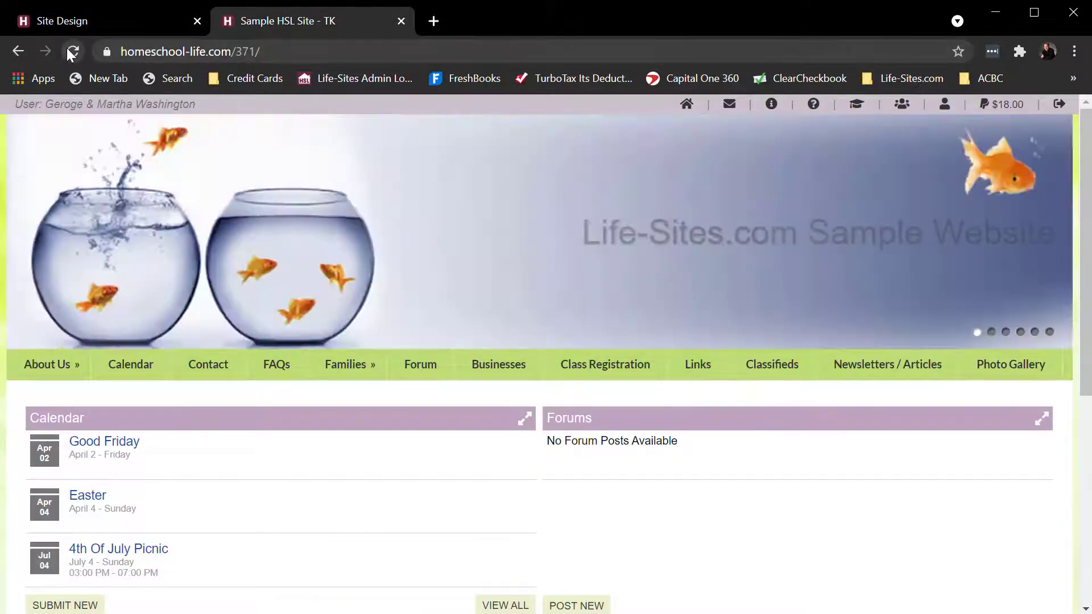
pyautogui.click(114, 19)
pyautogui.scroll(-5, 841, 395)
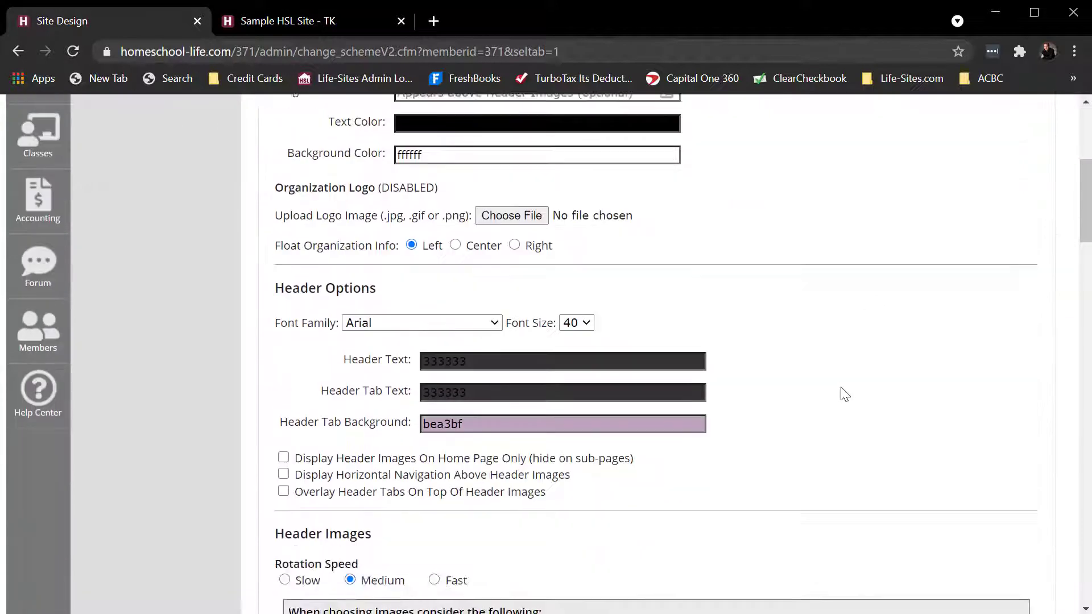
pyautogui.scroll(-5, 842, 392)
pyautogui.moveTo(604, 368); pyautogui.dragTo(434, 367)
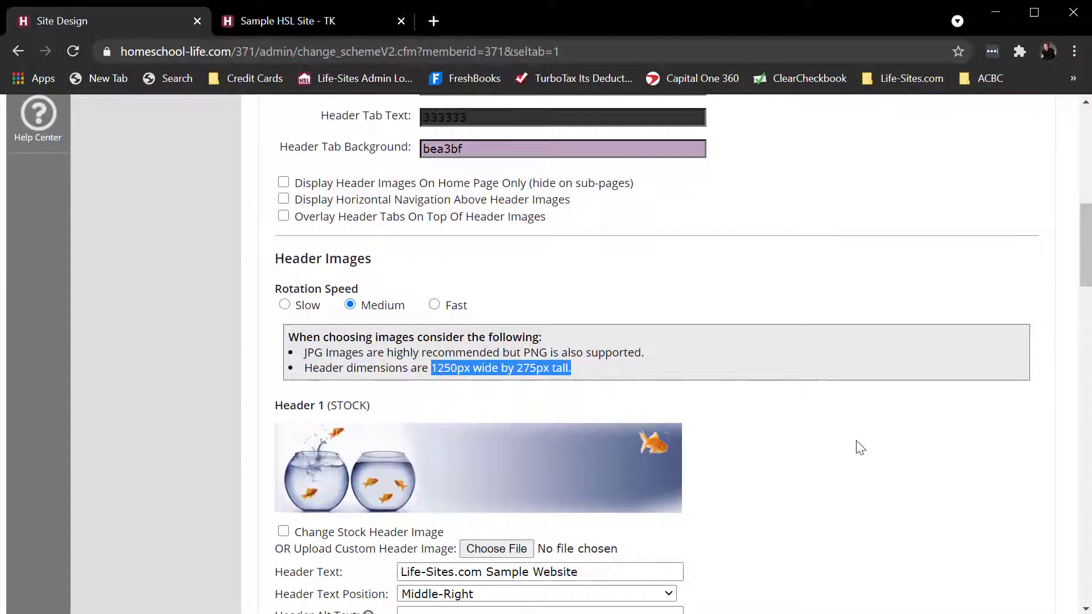
pyautogui.scroll(-1, 853, 441)
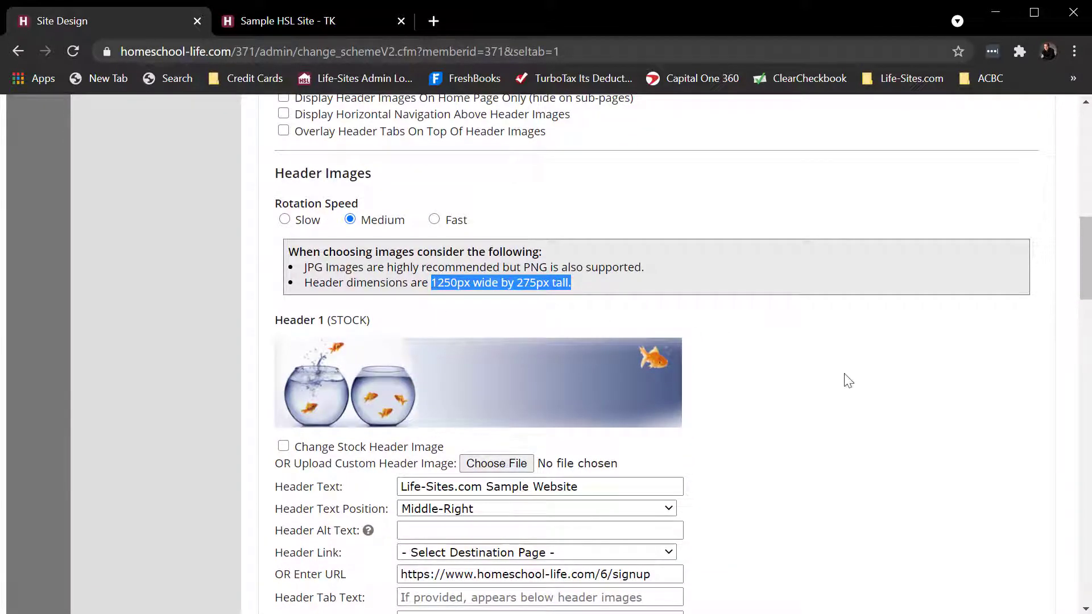
pyautogui.scroll(-1, 846, 380)
pyautogui.click(315, 20)
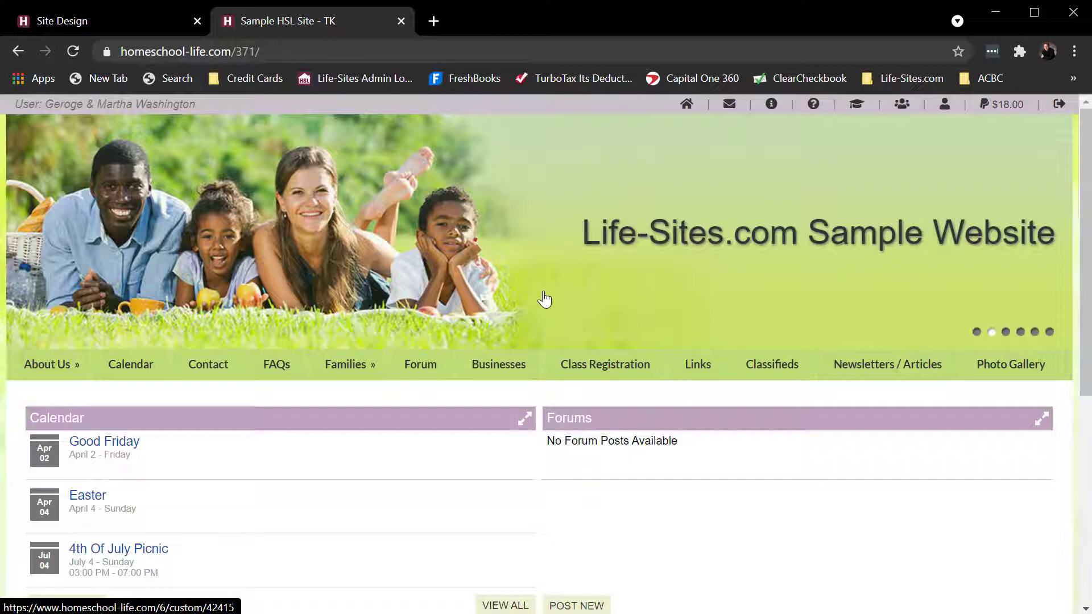
pyautogui.click(142, 20)
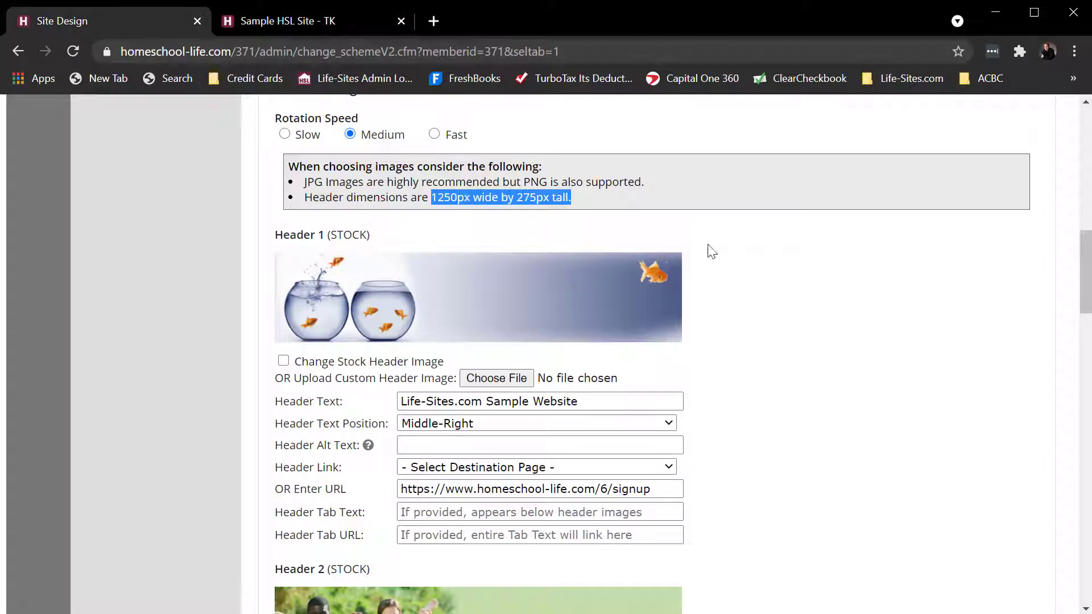
pyautogui.scroll(-5, 874, 273)
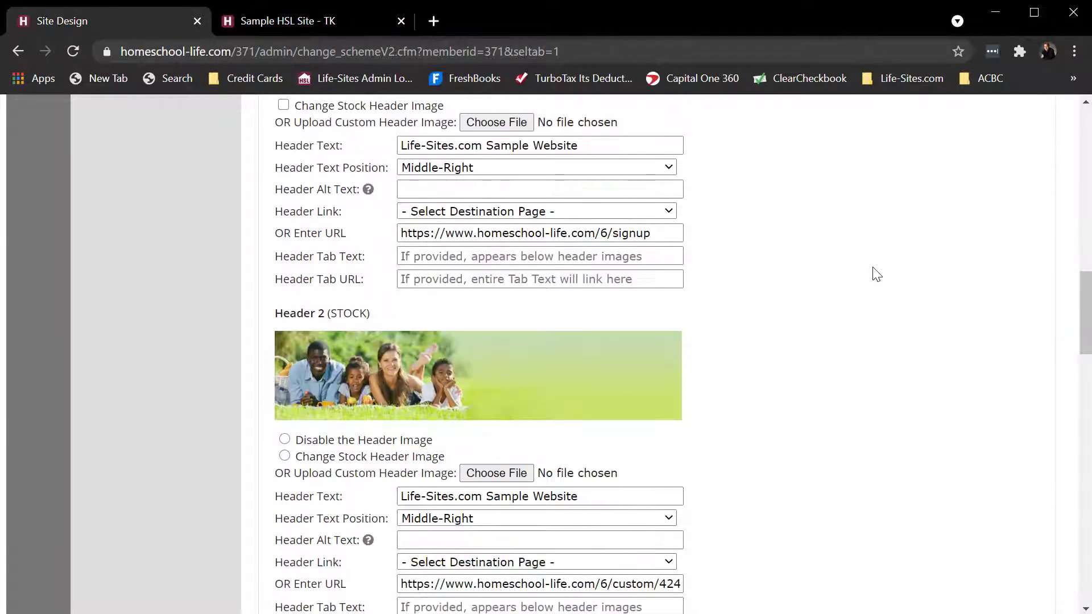
pyautogui.scroll(2, 876, 274)
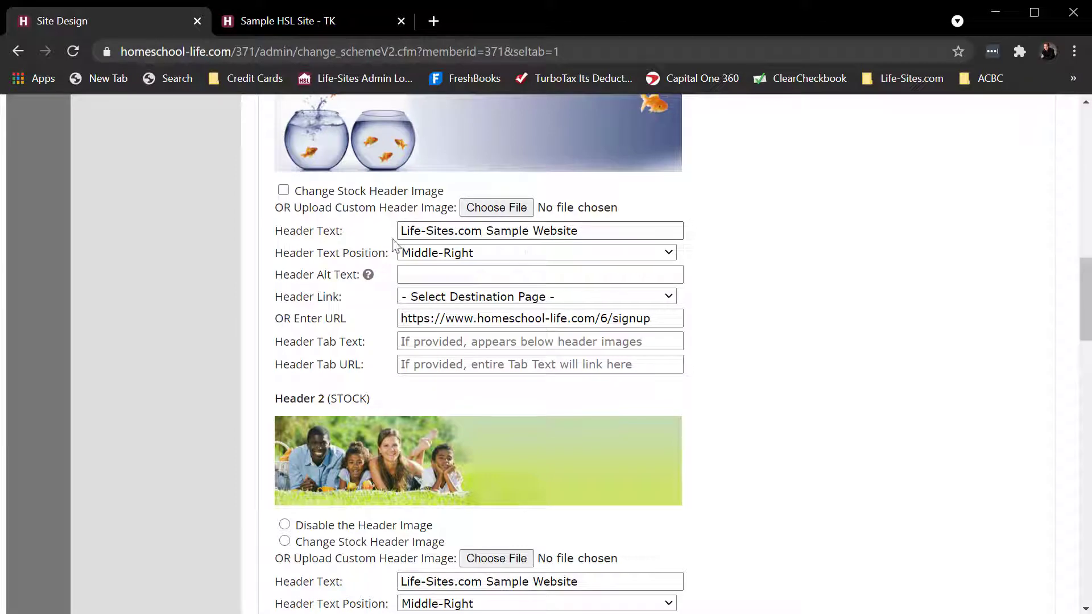
pyautogui.moveTo(606, 232); pyautogui.dragTo(410, 231)
pyautogui.scroll(-1, 742, 265)
pyautogui.scroll(-5, 739, 264)
pyautogui.scroll(-2, 831, 290)
pyautogui.scroll(-1, 833, 293)
pyautogui.scroll(-8, 859, 351)
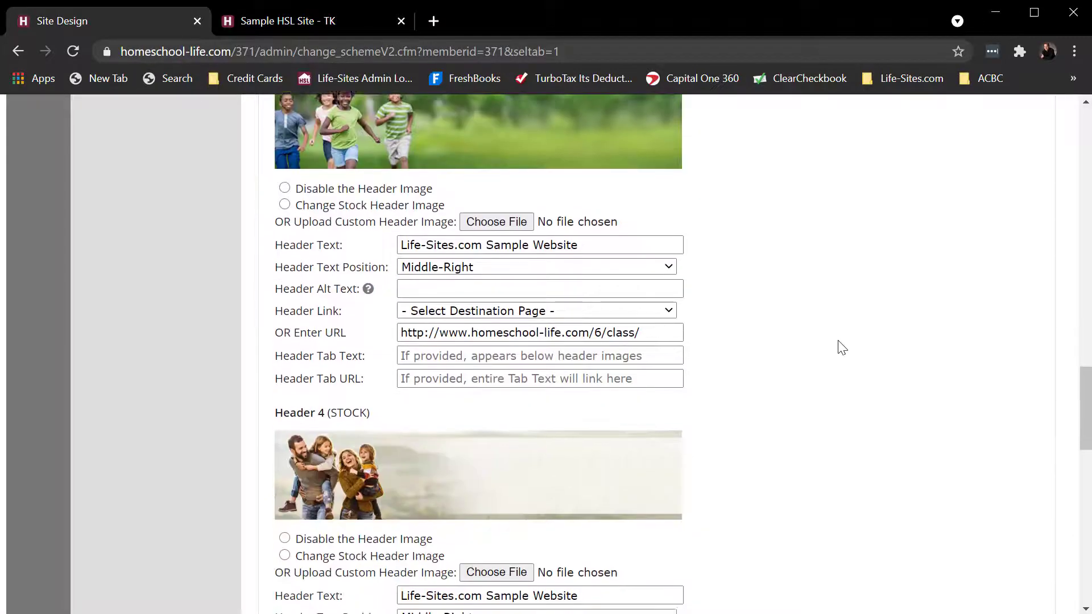
pyautogui.scroll(12, 838, 348)
pyautogui.scroll(8, 838, 346)
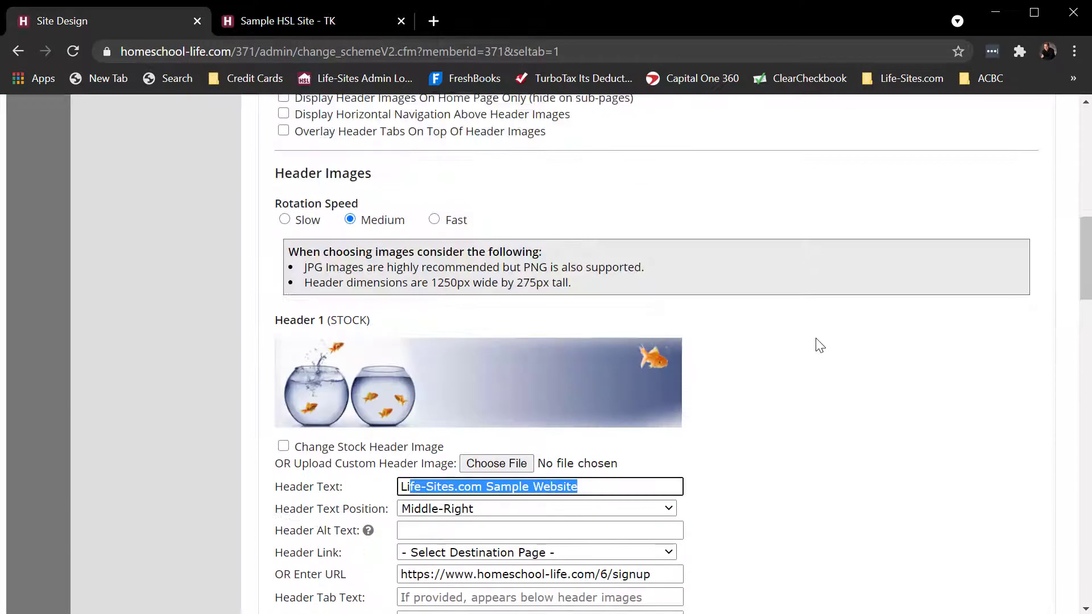
pyautogui.scroll(-12, 632, 367)
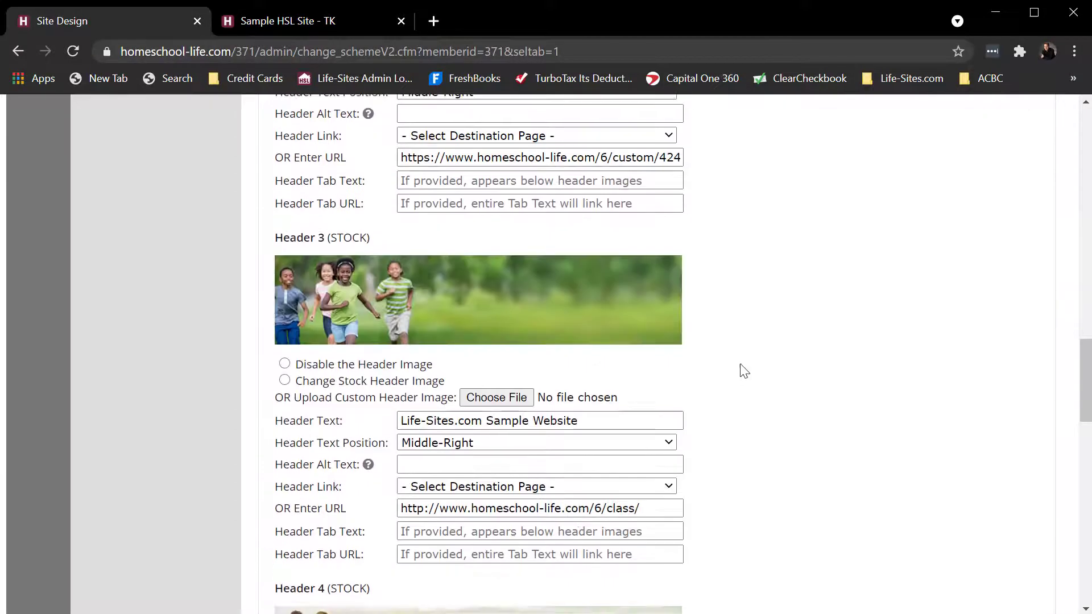
pyautogui.scroll(4, 736, 365)
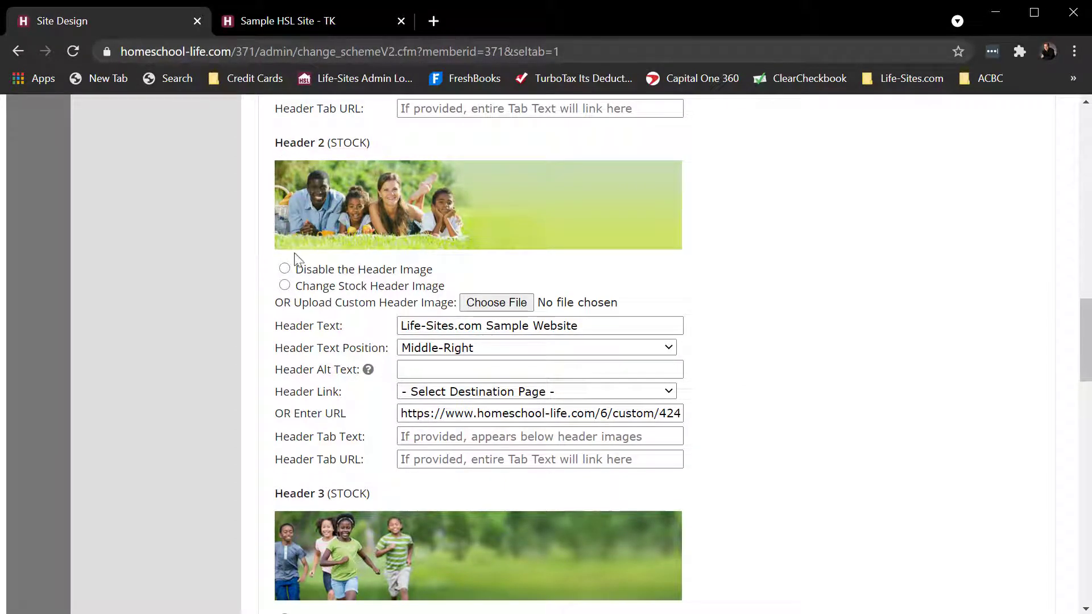
pyautogui.scroll(-20, 257, 358)
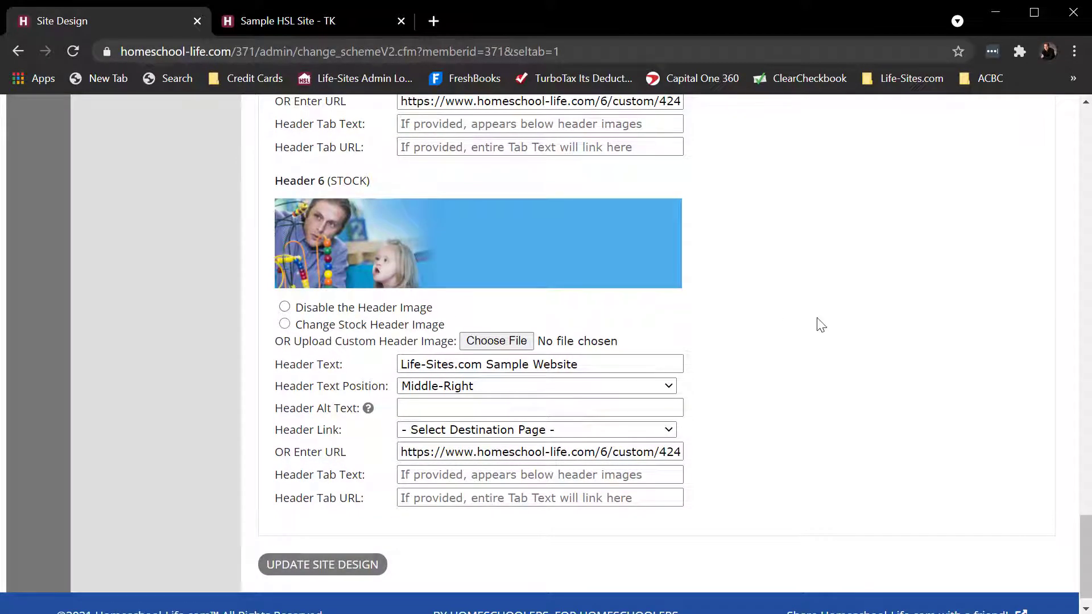
pyautogui.scroll(20, 820, 325)
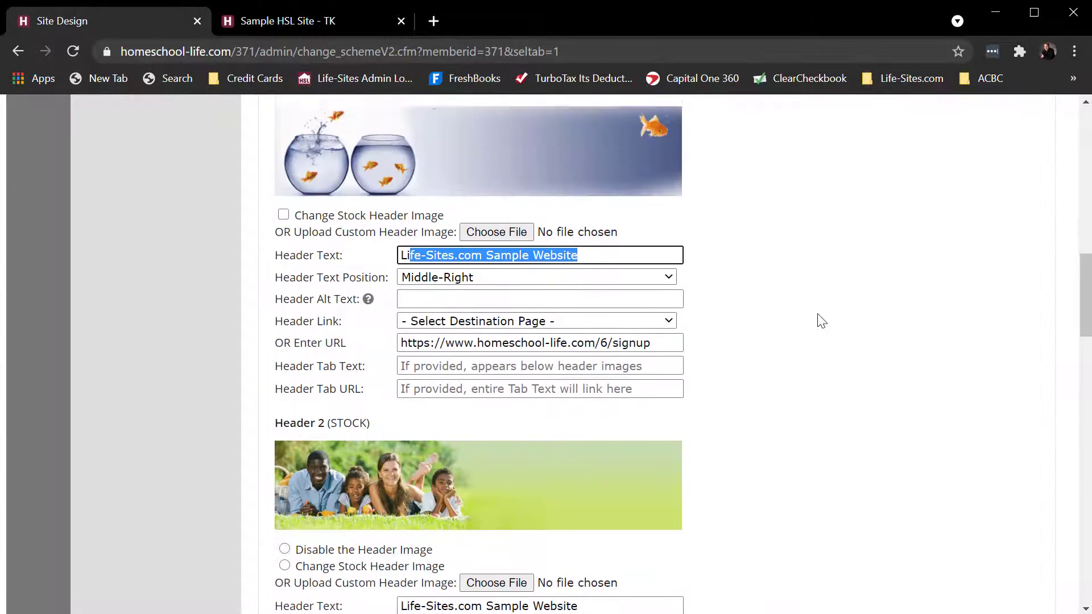
pyautogui.scroll(16, 820, 321)
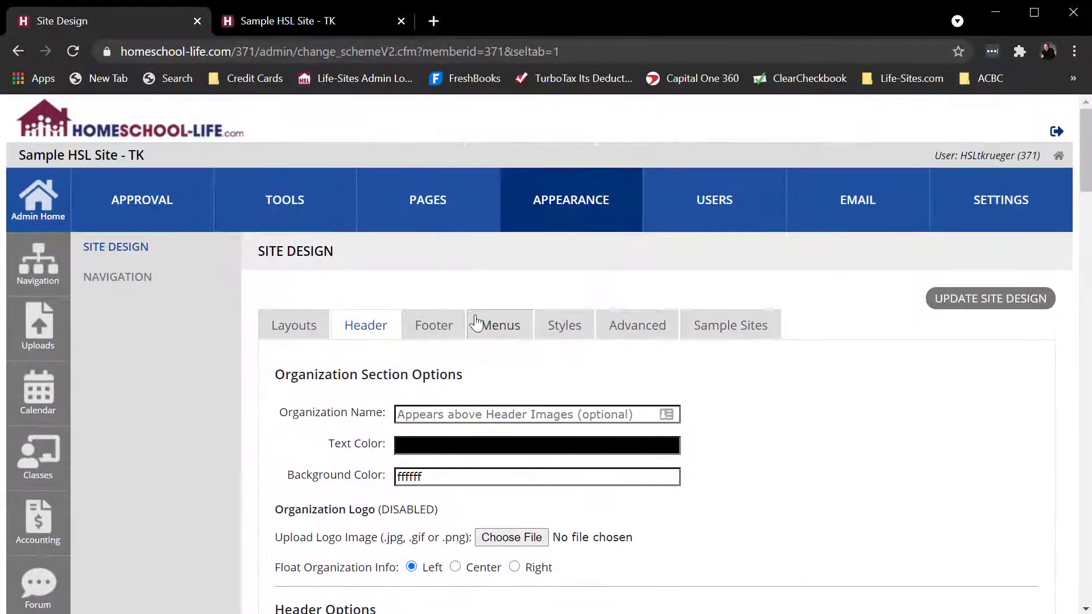
# Open the Footer options and check the sample site's current footer
pyautogui.click(443, 324)
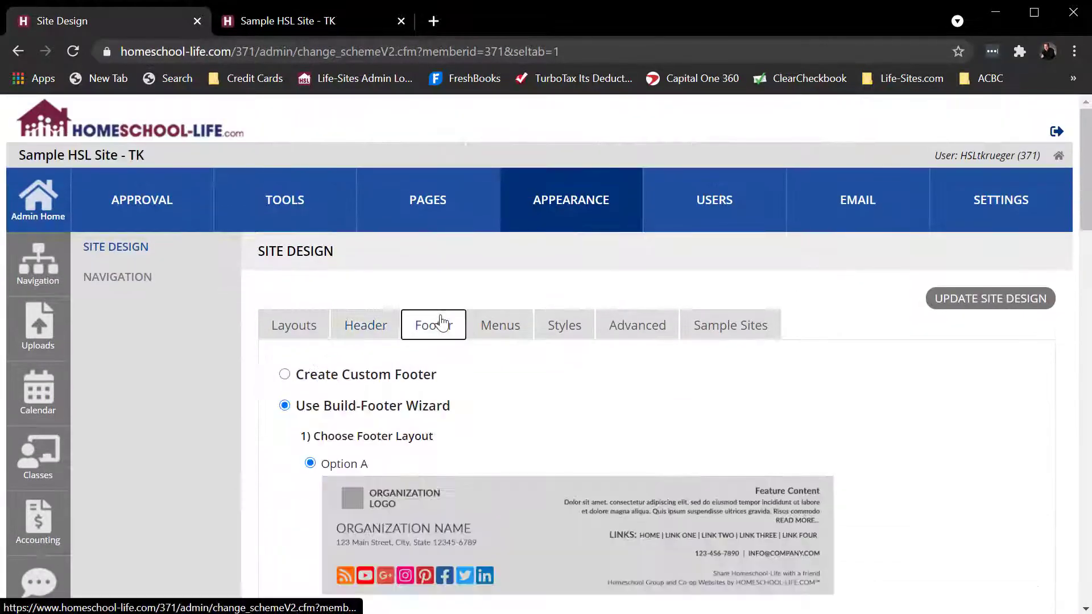
pyautogui.click(298, 19)
pyautogui.scroll(-7, 576, 349)
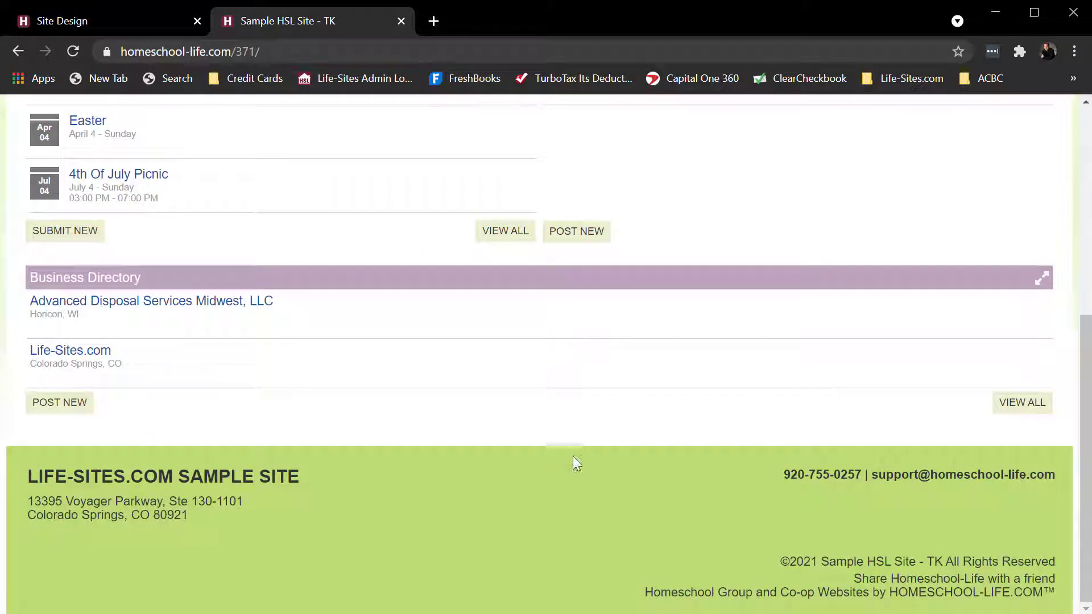
pyautogui.click(112, 17)
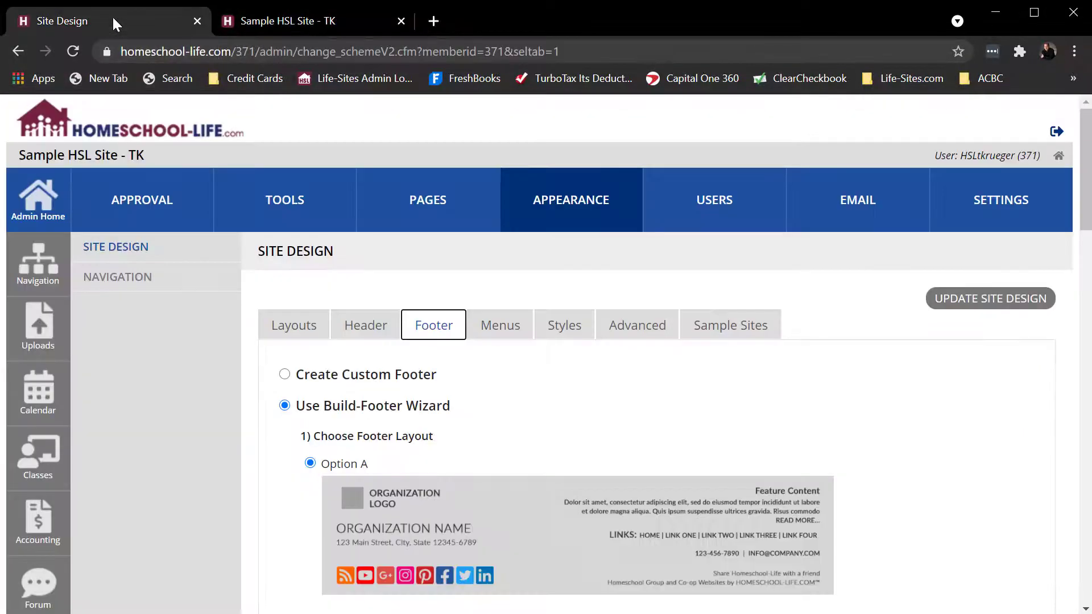
# Choose footer layout Option D in the Build-Footer Wizard and save the site design
pyautogui.scroll(-3, 850, 394)
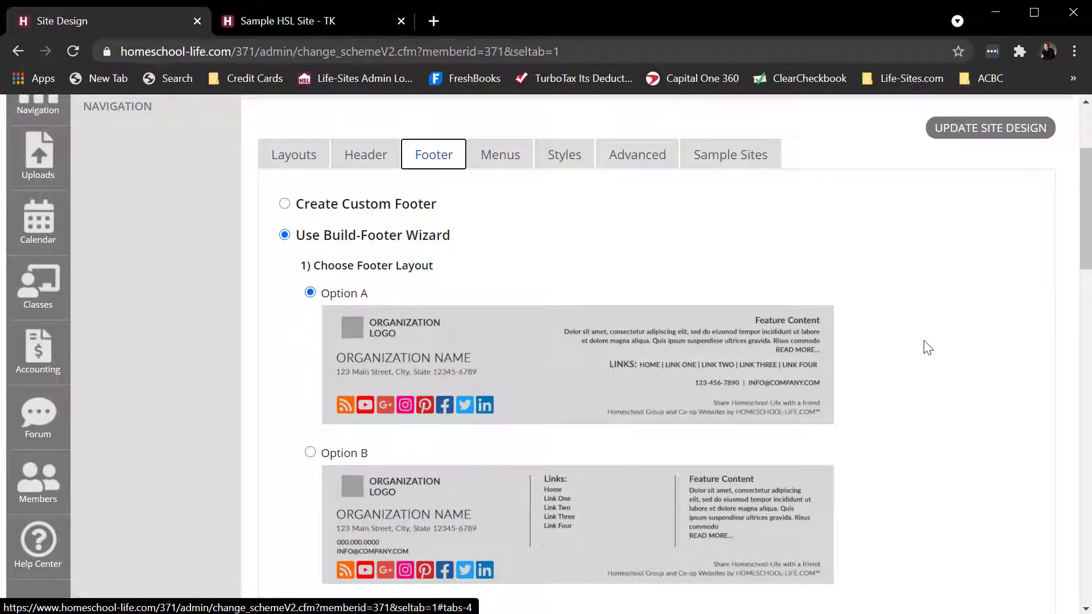
pyautogui.scroll(-5, 928, 348)
pyautogui.scroll(-2, 928, 348)
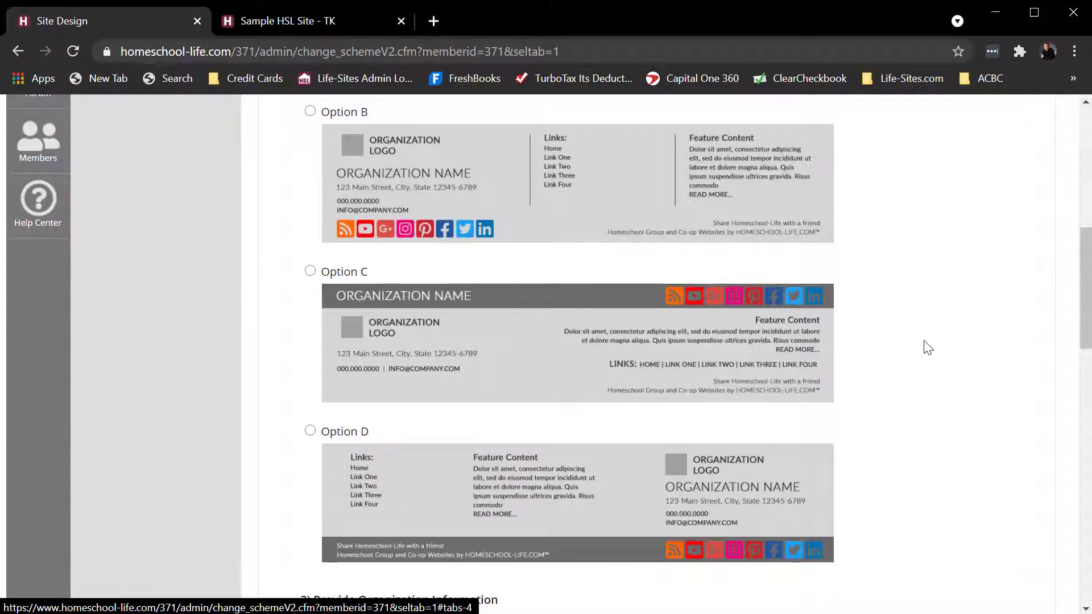
pyautogui.click(309, 431)
pyautogui.scroll(-7, 887, 399)
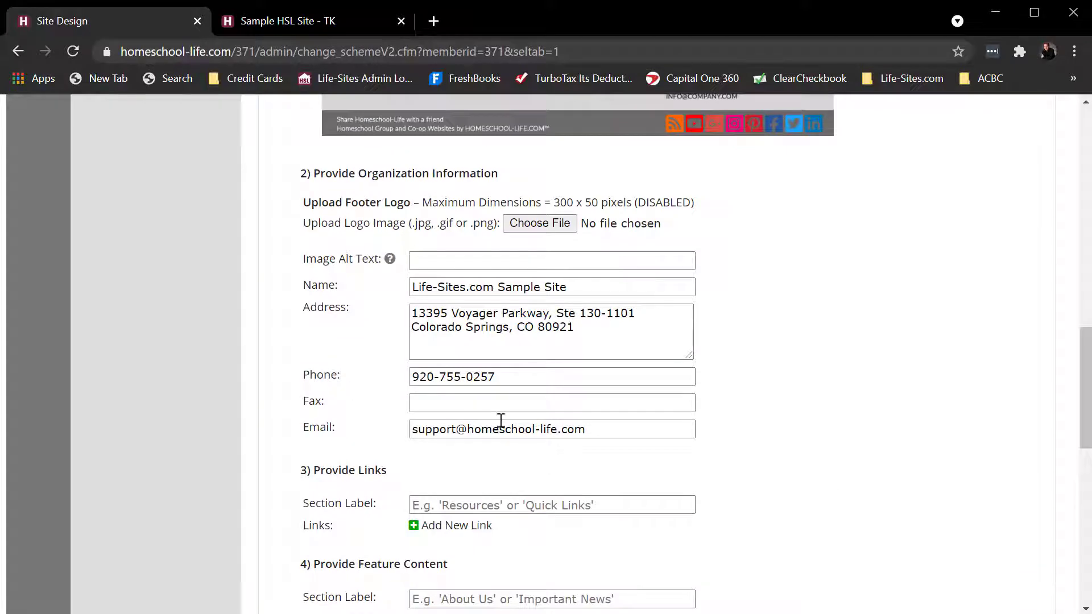
pyautogui.scroll(-2, 724, 361)
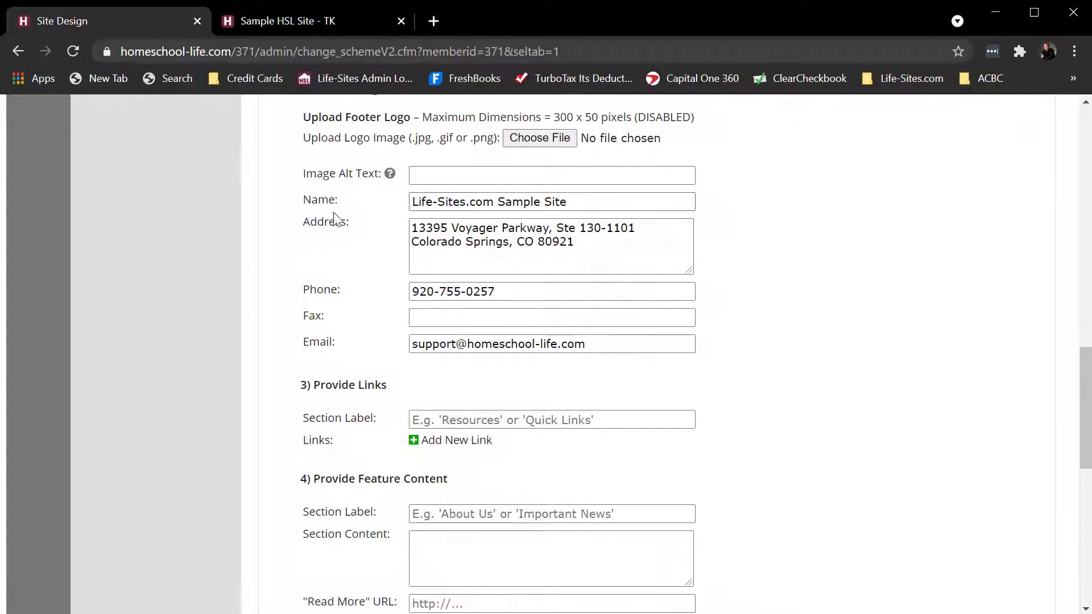
pyautogui.scroll(-6, 333, 213)
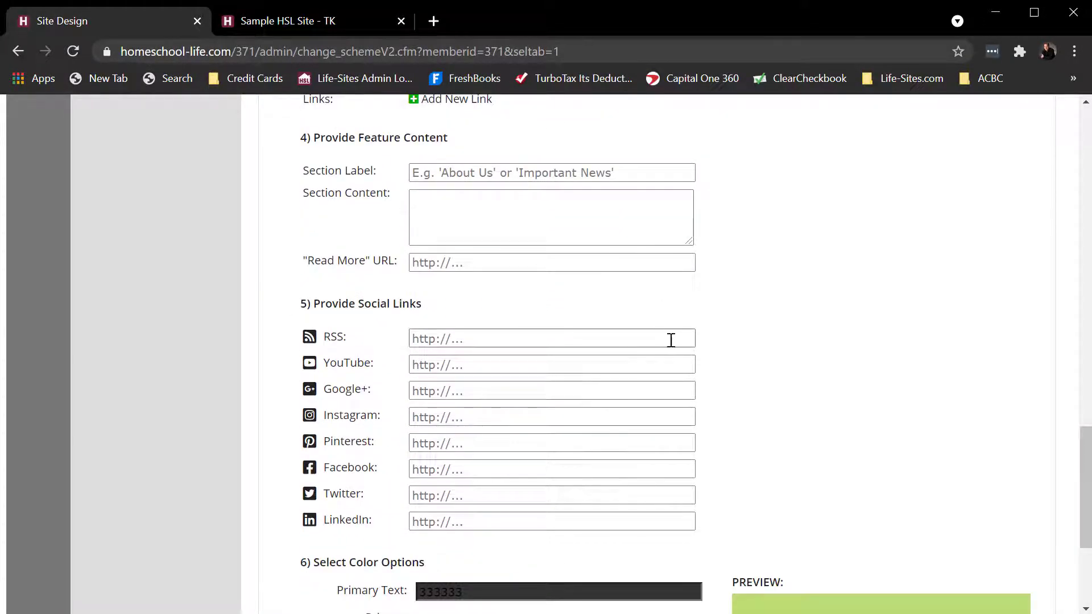
pyautogui.scroll(-3, 671, 340)
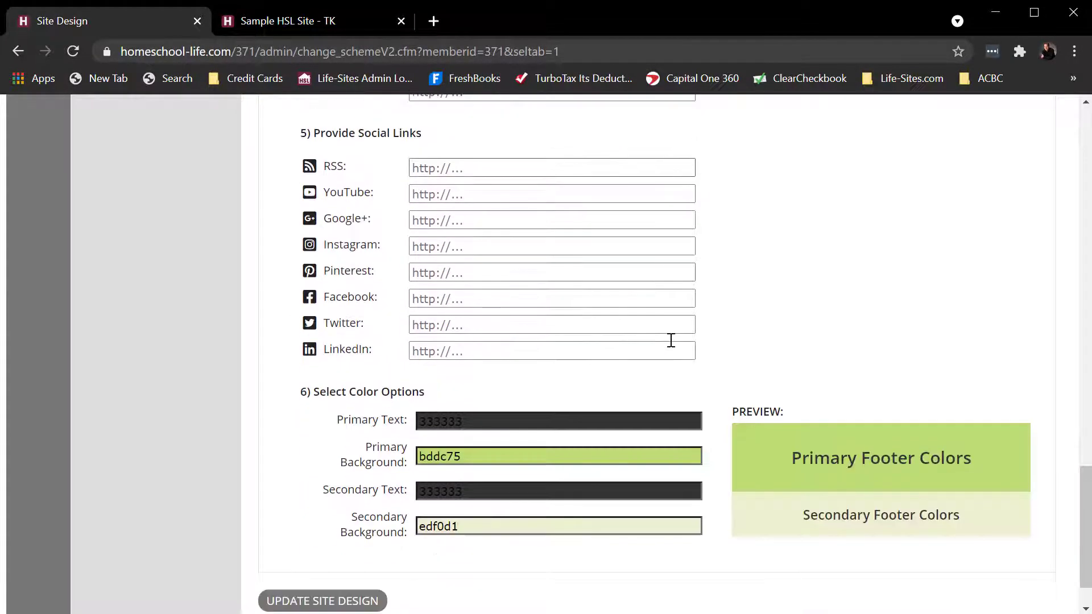
pyautogui.click(354, 601)
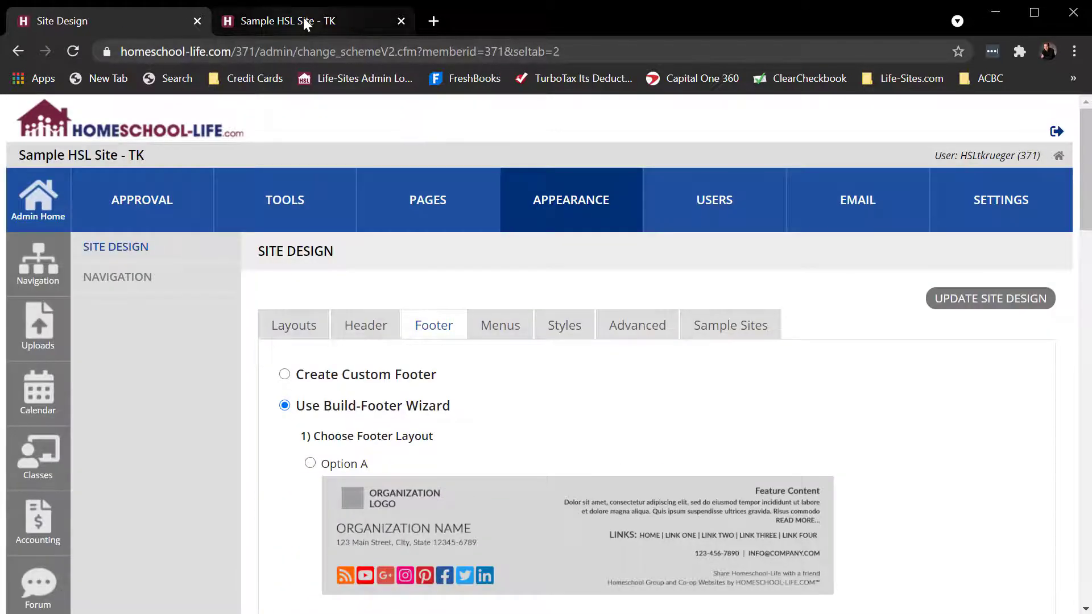
# Reload the sample site to check the Option D footer
pyautogui.click(303, 21)
pyautogui.click(73, 51)
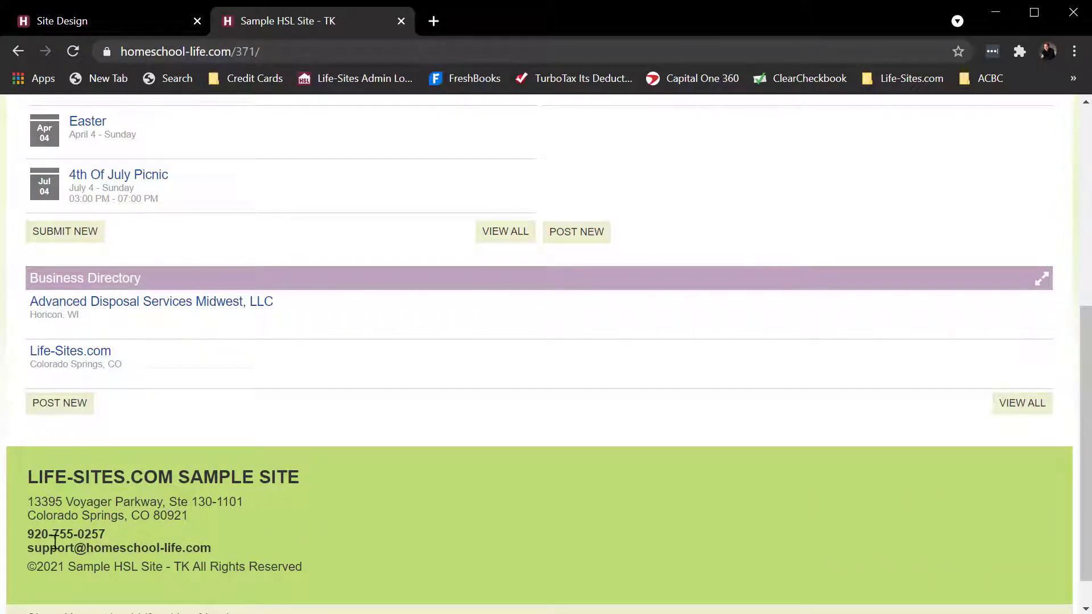
pyautogui.click(121, 21)
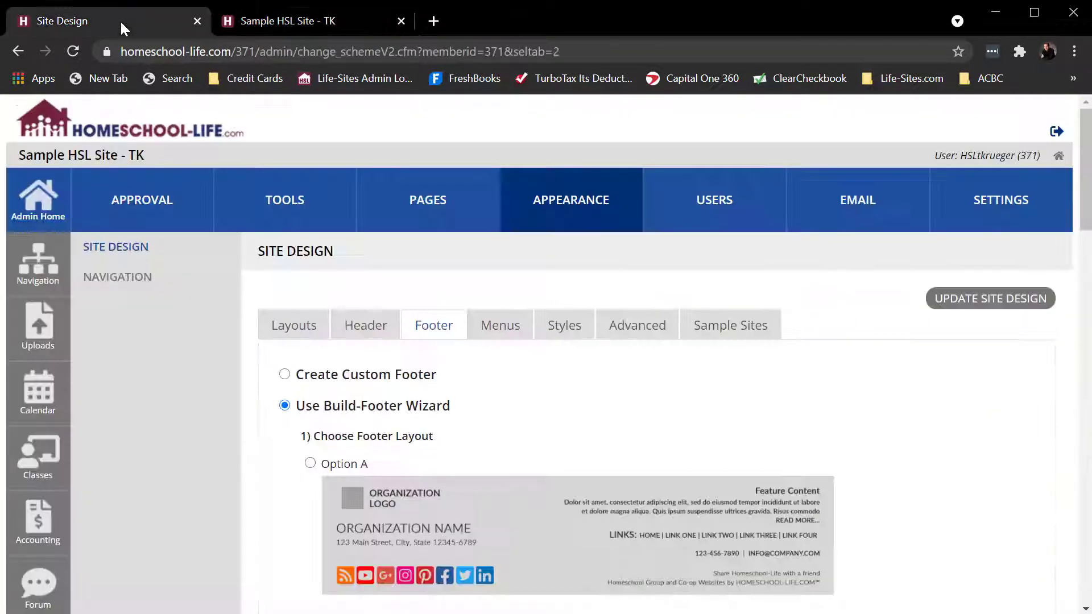
# Switch the footer to Option A, save, and reload the sample site to see it
pyautogui.scroll(-5, 664, 483)
pyautogui.scroll(1, 664, 482)
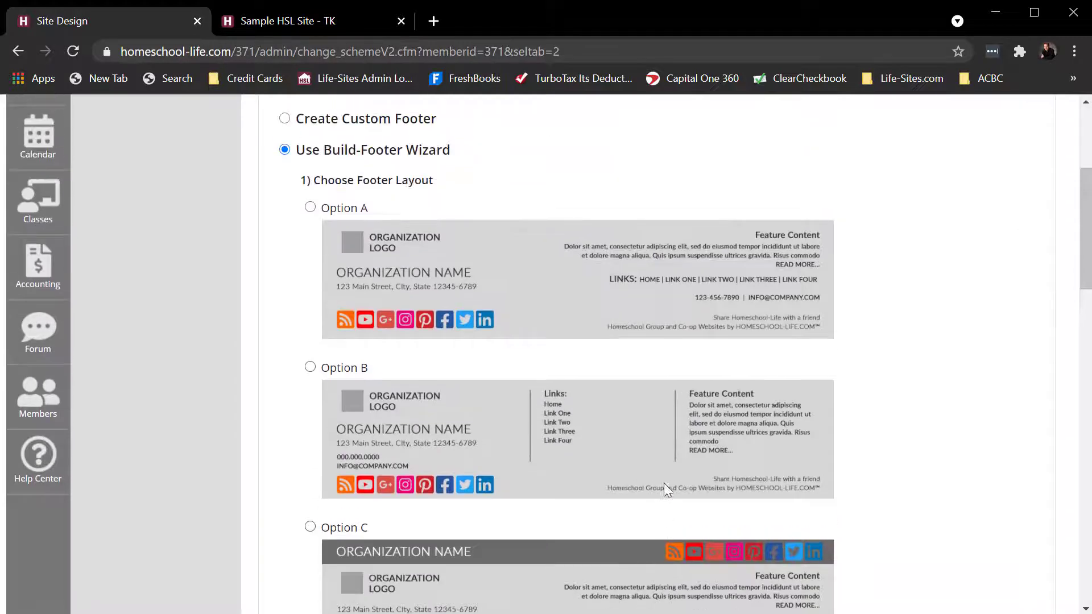
pyautogui.click(310, 208)
pyautogui.scroll(5, 969, 395)
pyautogui.click(983, 302)
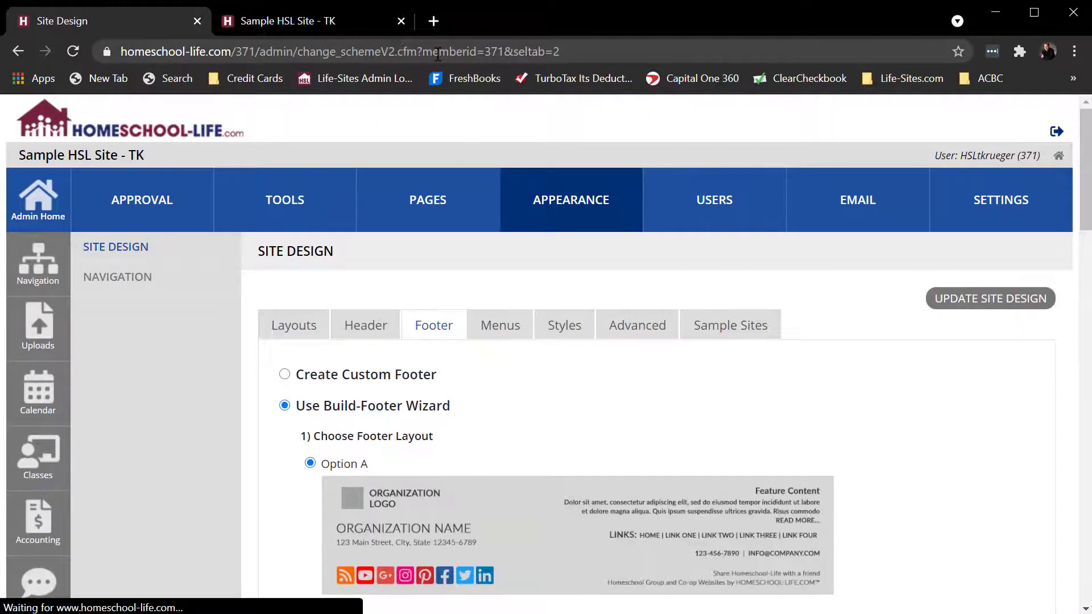
pyautogui.click(341, 21)
pyautogui.click(72, 51)
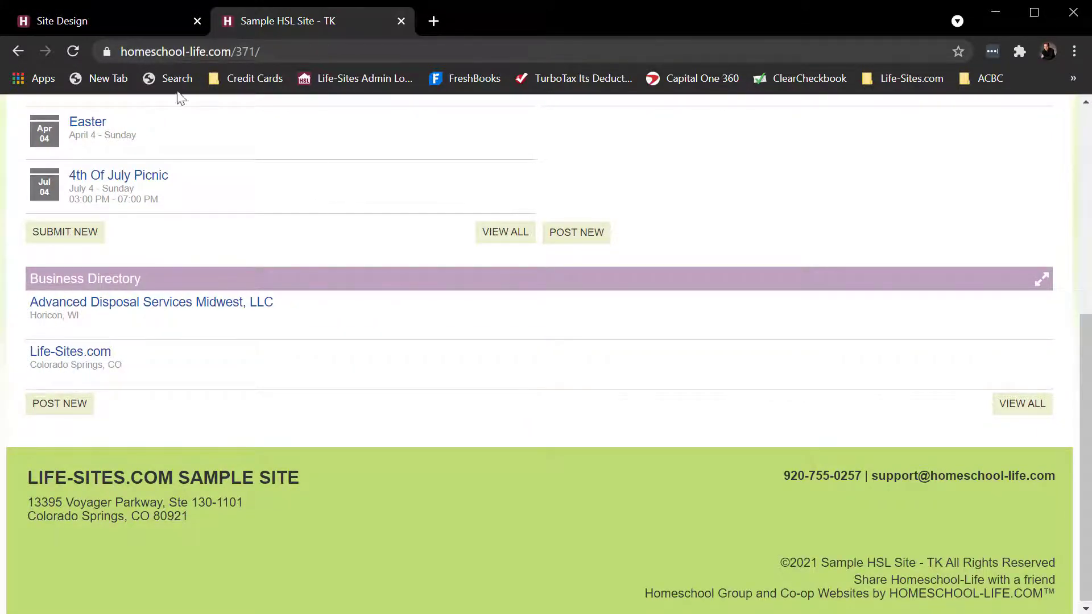
pyautogui.click(118, 21)
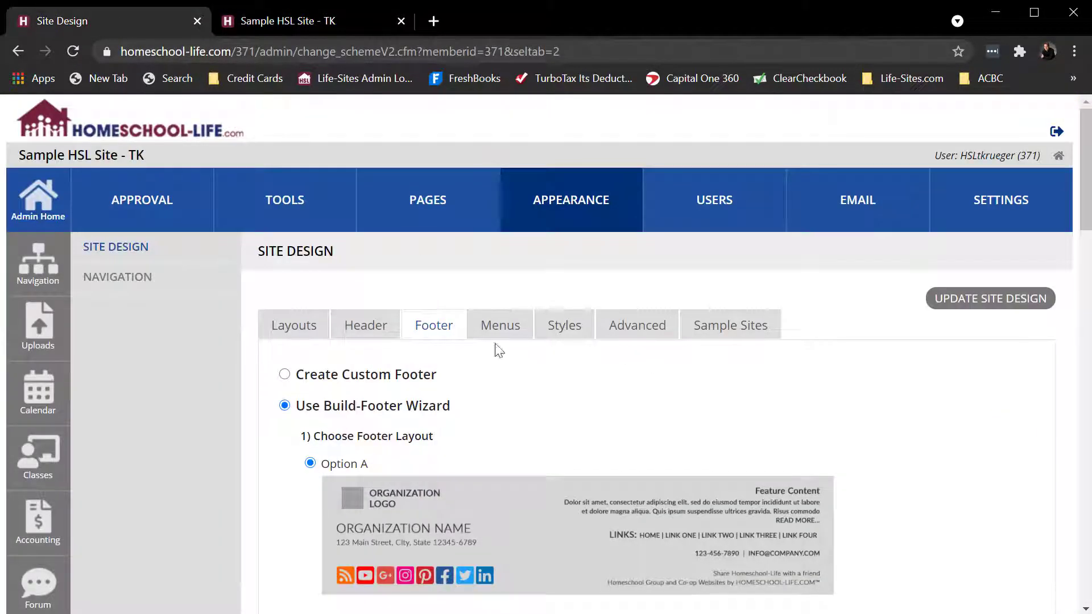
# Review the Menus font and colour options, then open Styles showing Arial and link colour 1d519d
pyautogui.click(497, 336)
pyautogui.scroll(-3, 892, 365)
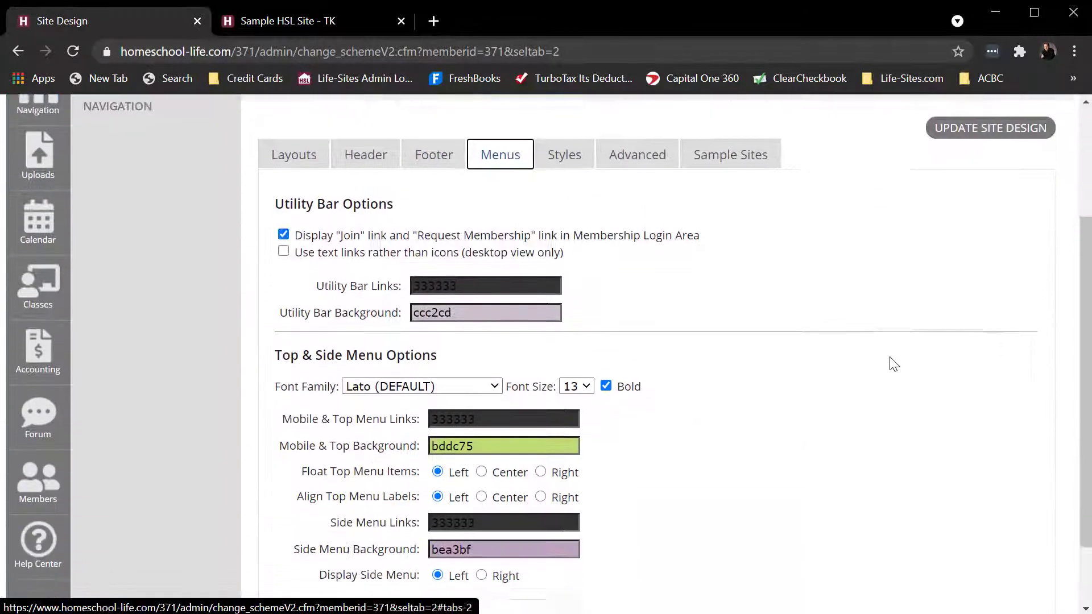
pyautogui.scroll(-2, 893, 364)
pyautogui.scroll(2, 893, 364)
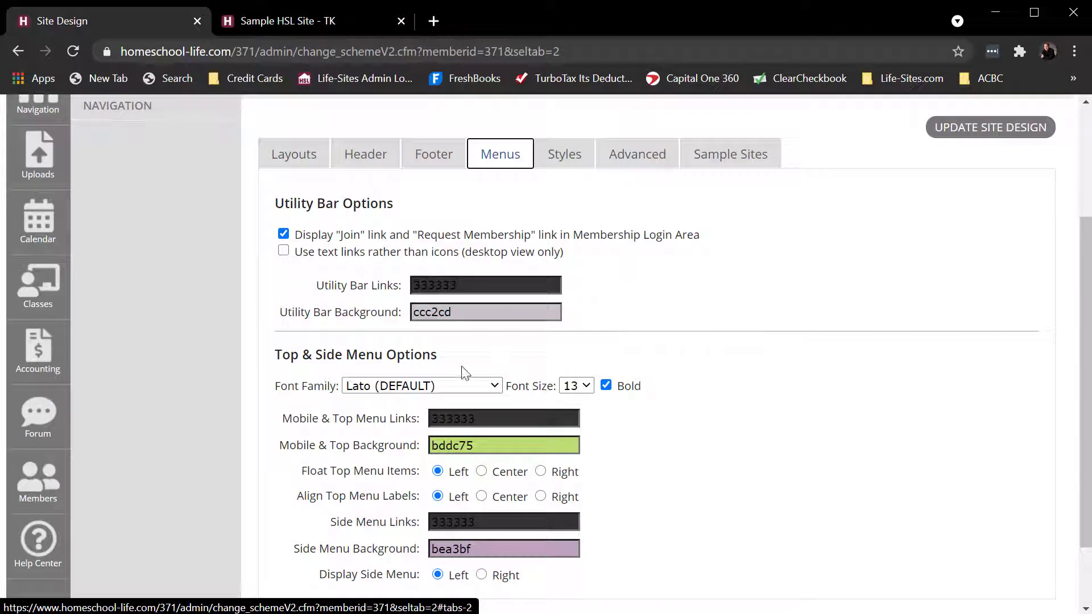
pyautogui.click(566, 160)
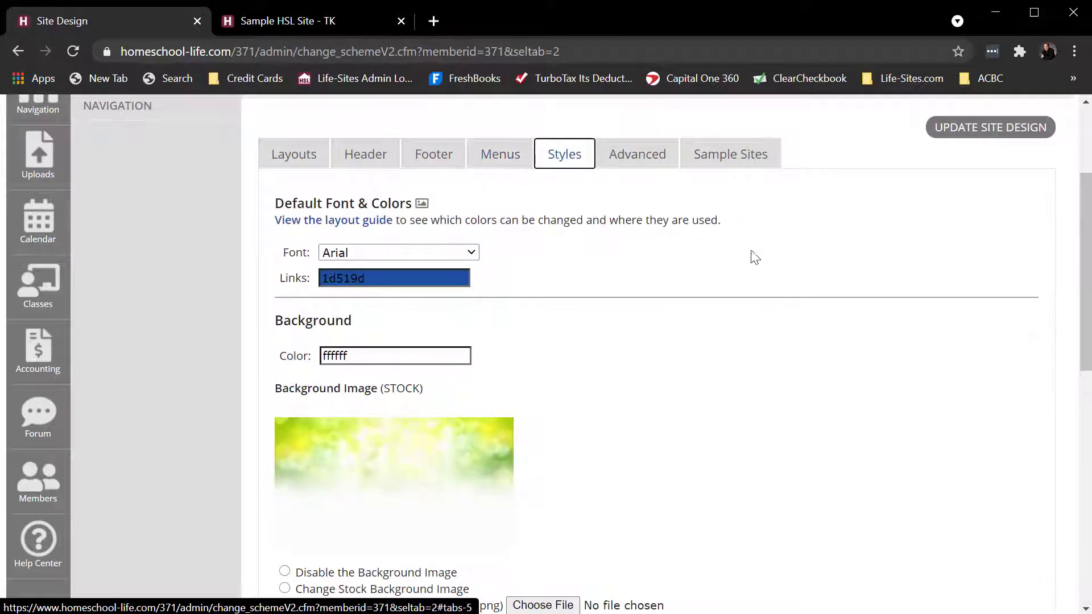
pyautogui.scroll(-1, 853, 295)
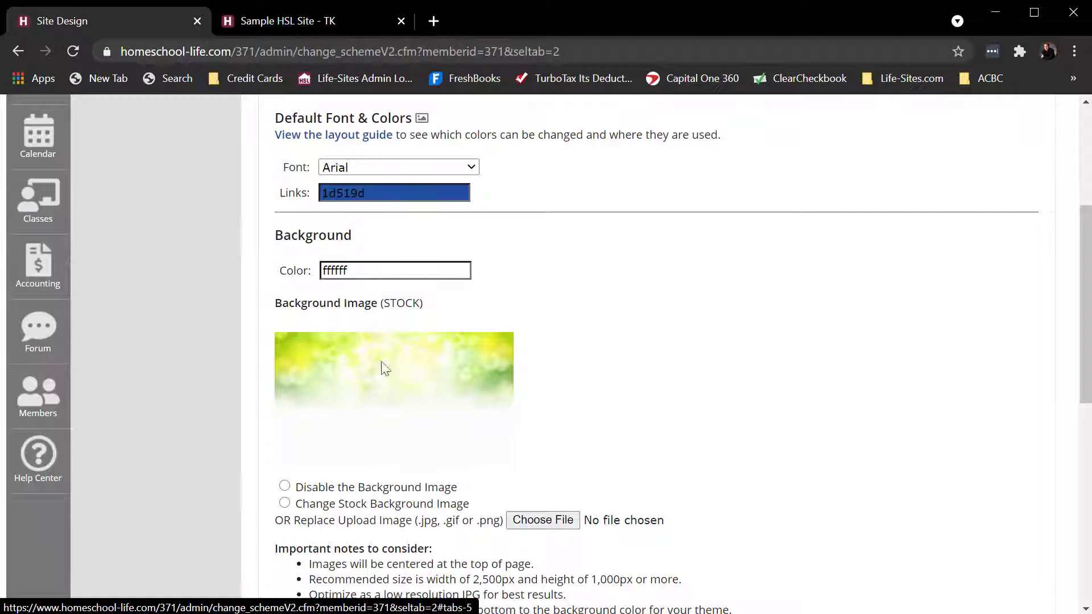
pyautogui.click(301, 26)
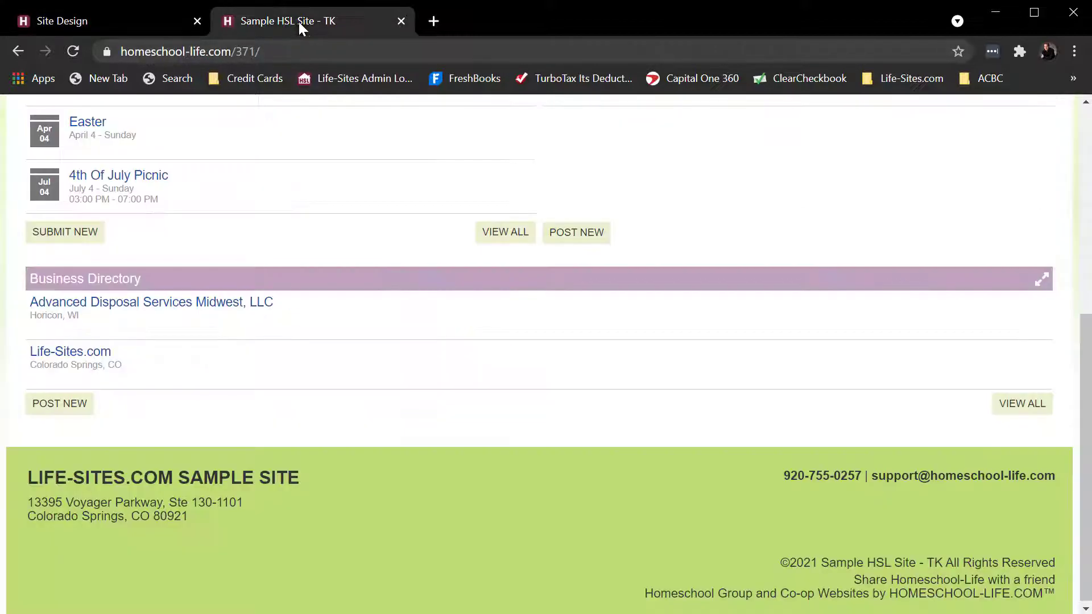
pyautogui.scroll(5, 770, 422)
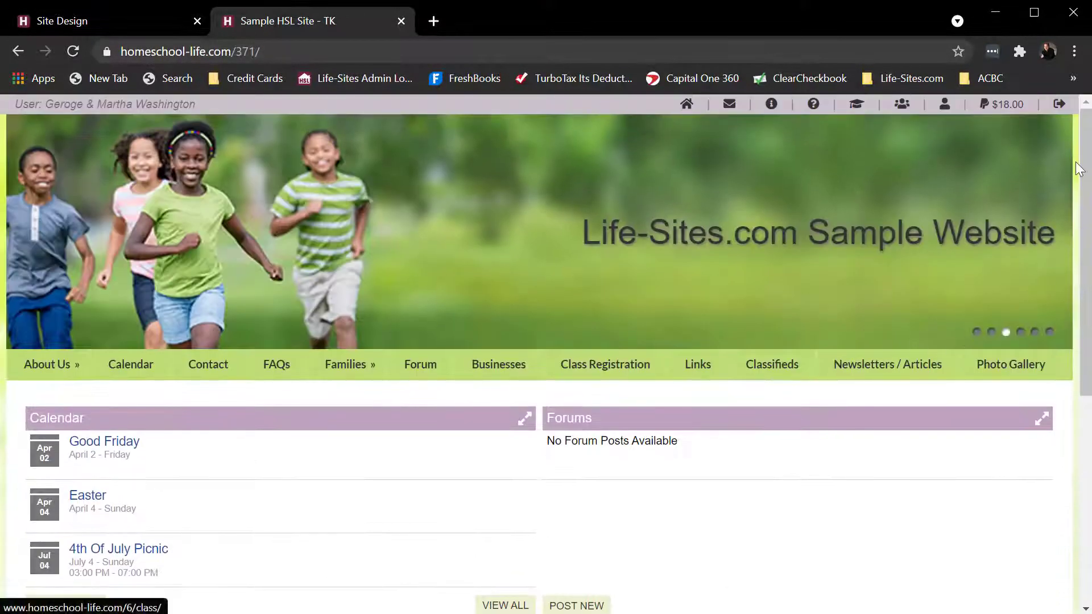
pyautogui.click(1074, 52)
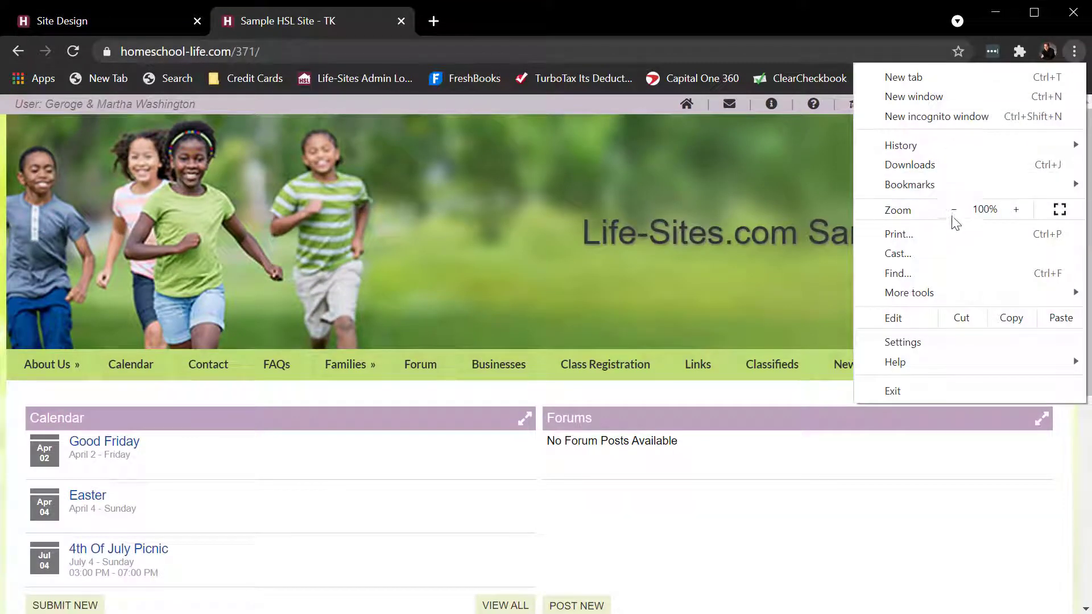
pyautogui.click(953, 210)
pyautogui.click(953, 210)
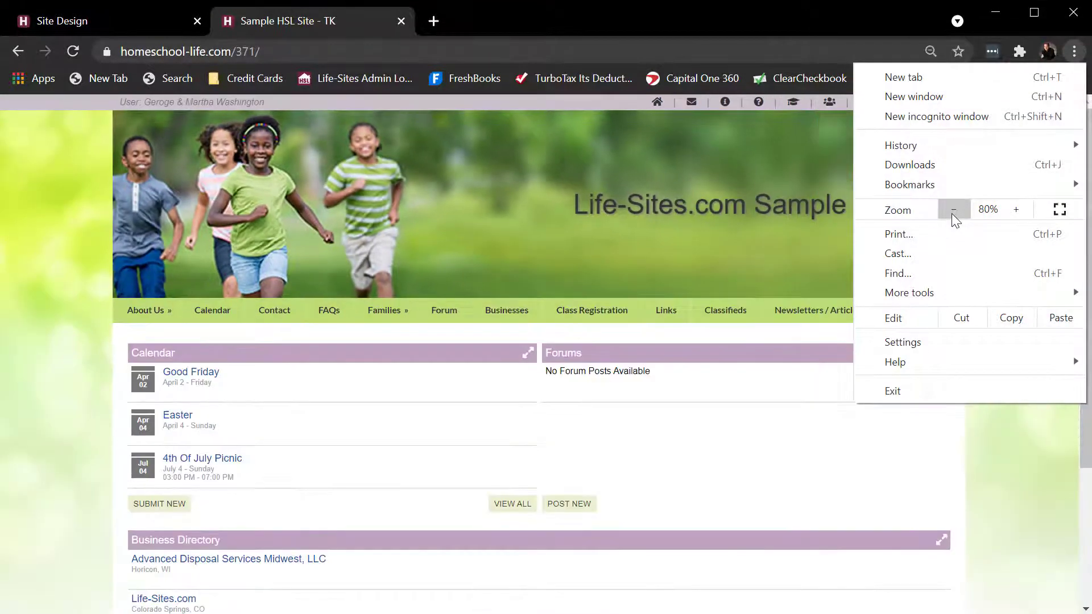
pyautogui.click(953, 210)
pyautogui.click(953, 210)
pyautogui.click(1004, 468)
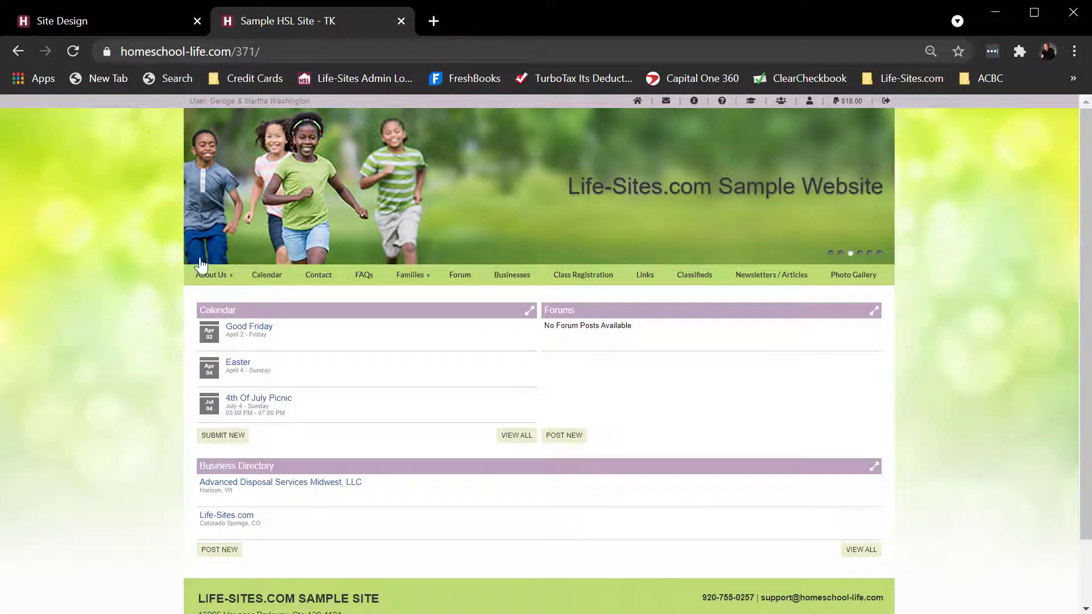
pyautogui.click(1074, 52)
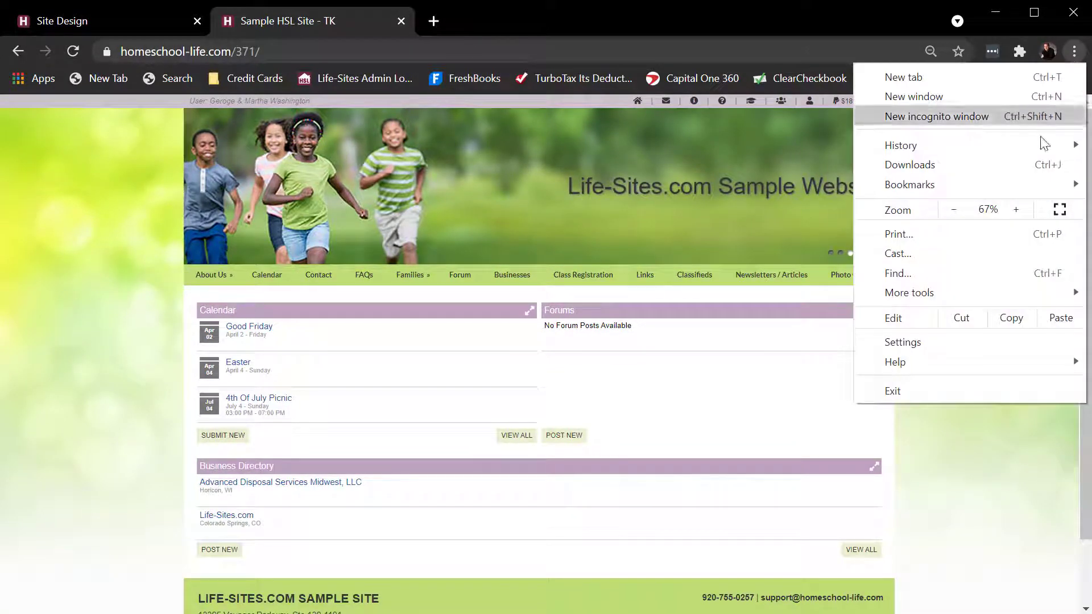
pyautogui.click(1017, 209)
pyautogui.click(1016, 209)
pyautogui.click(1017, 209)
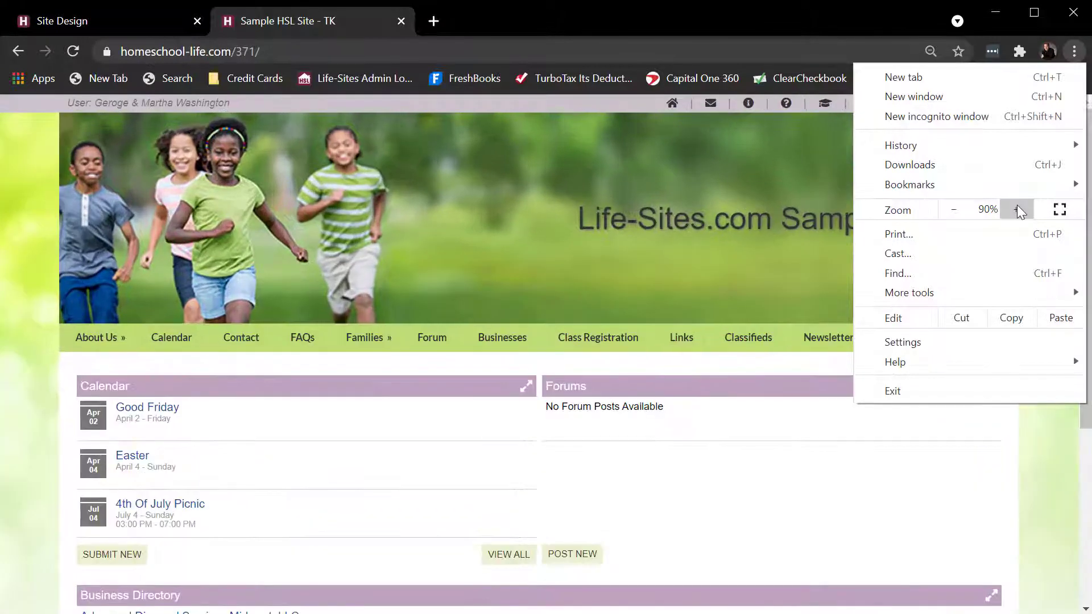
pyautogui.click(1017, 209)
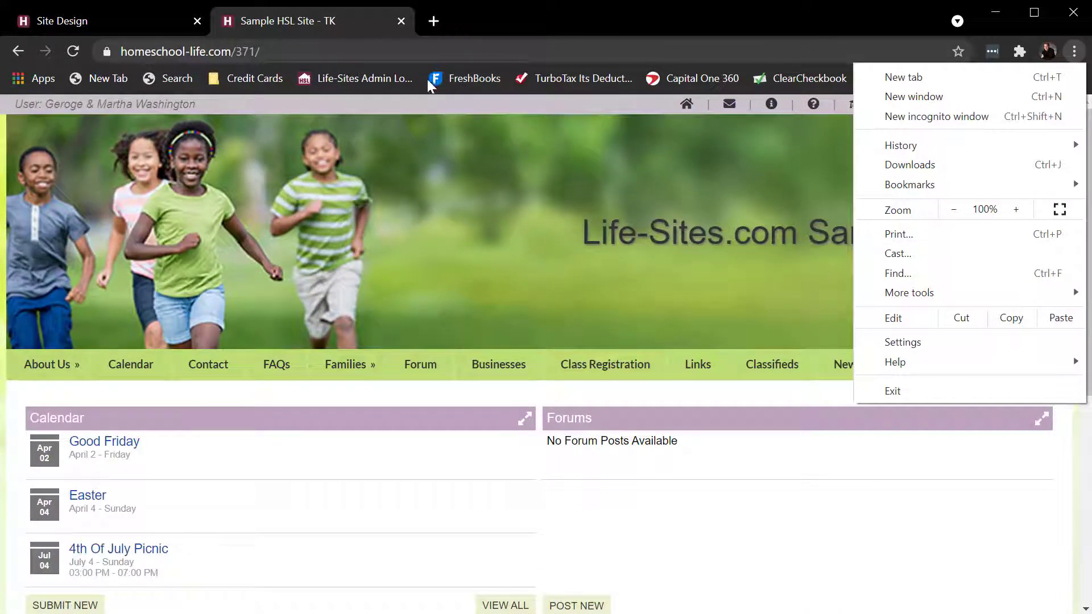
pyautogui.click(115, 21)
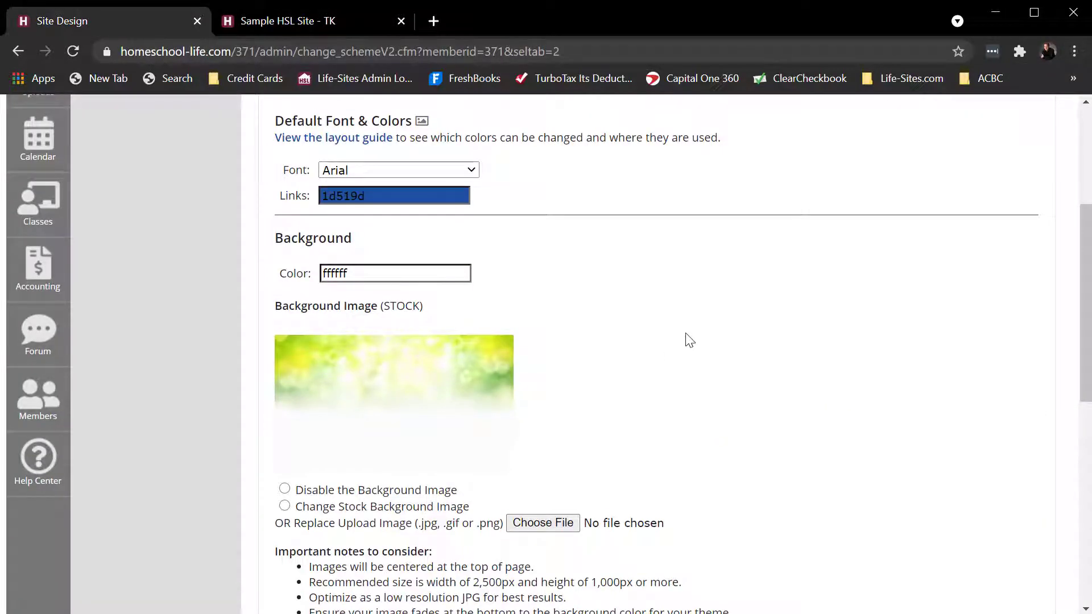
pyautogui.scroll(-8, 689, 339)
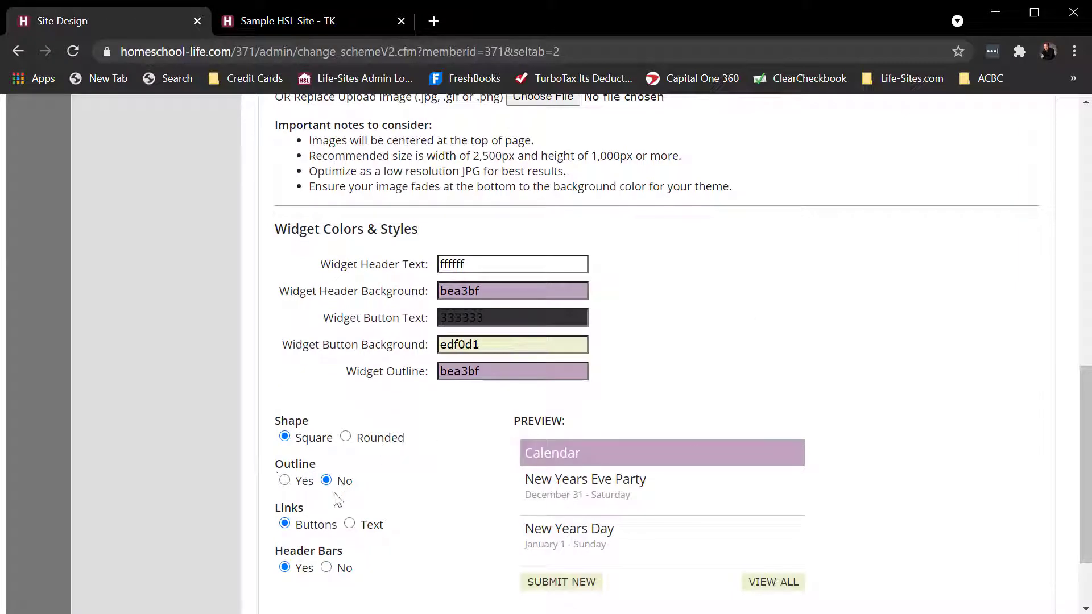
pyautogui.click(326, 569)
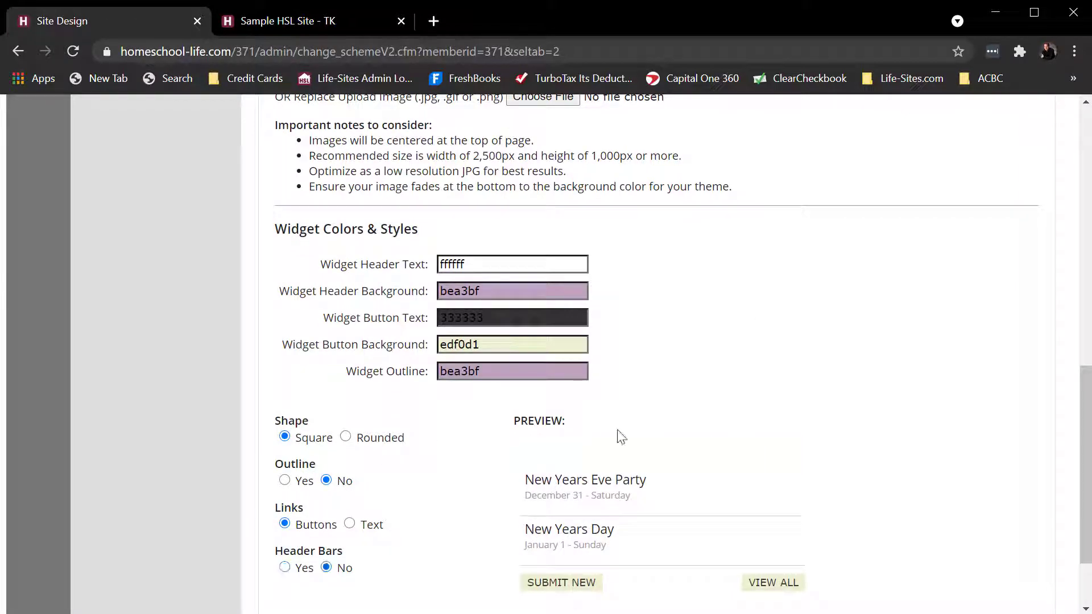
pyautogui.click(291, 570)
pyautogui.click(350, 524)
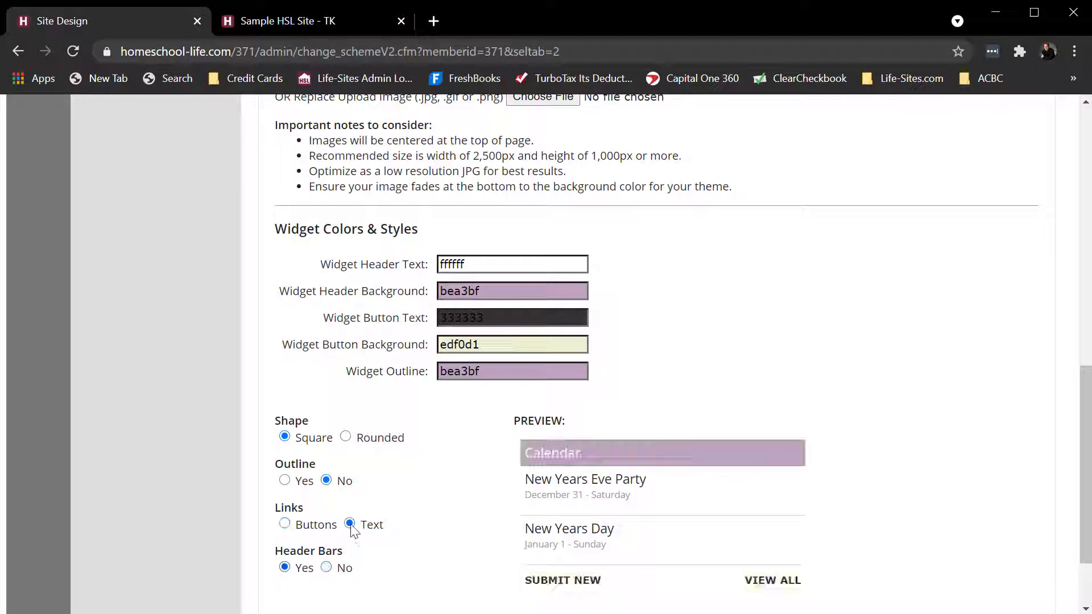
pyautogui.click(285, 524)
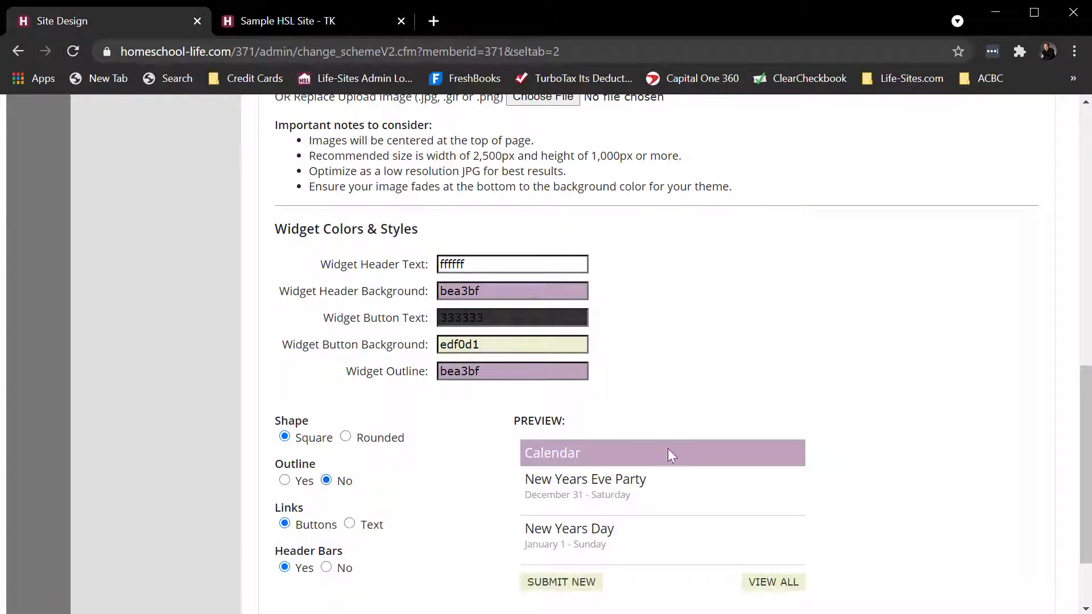
pyautogui.click(348, 438)
pyautogui.click(284, 437)
pyautogui.scroll(7, 878, 372)
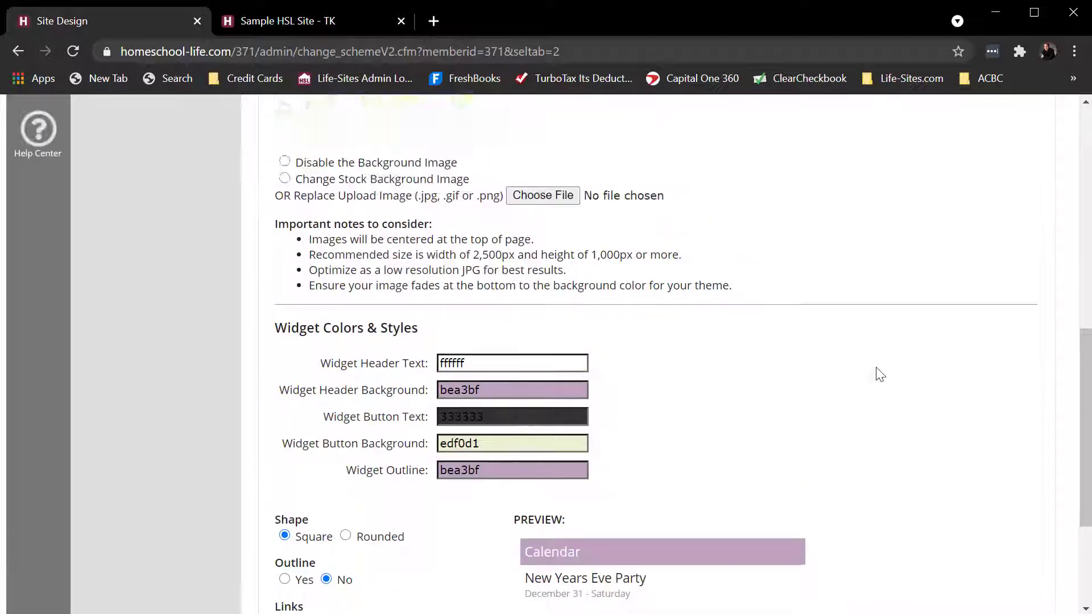
pyautogui.scroll(4, 877, 372)
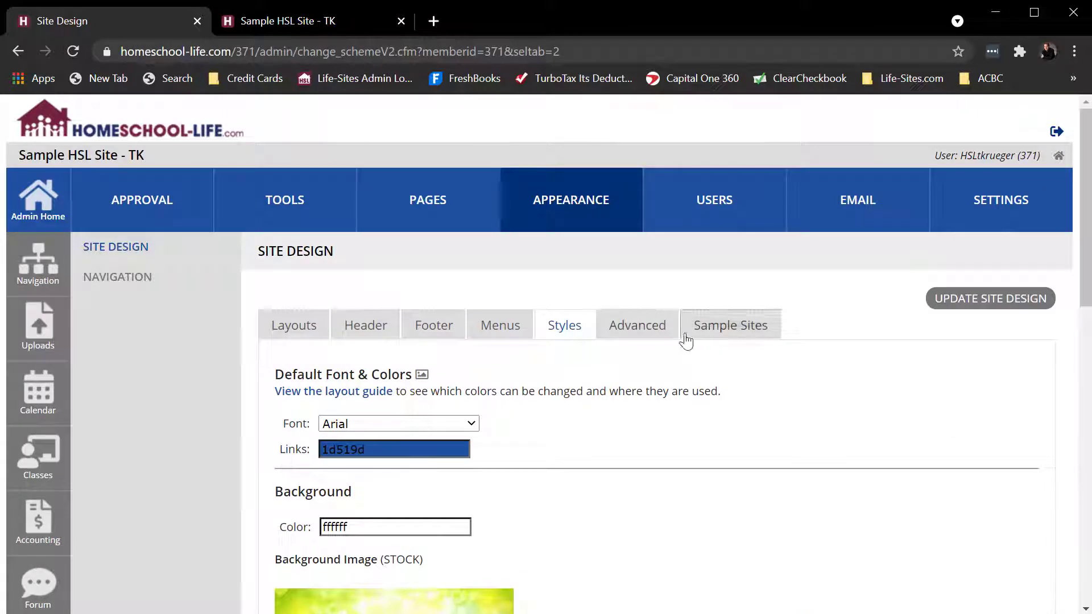
# Open Advanced settings, highlight the 192x192 favicon requirement, and scroll through SEO and Site-wide Code
pyautogui.click(641, 329)
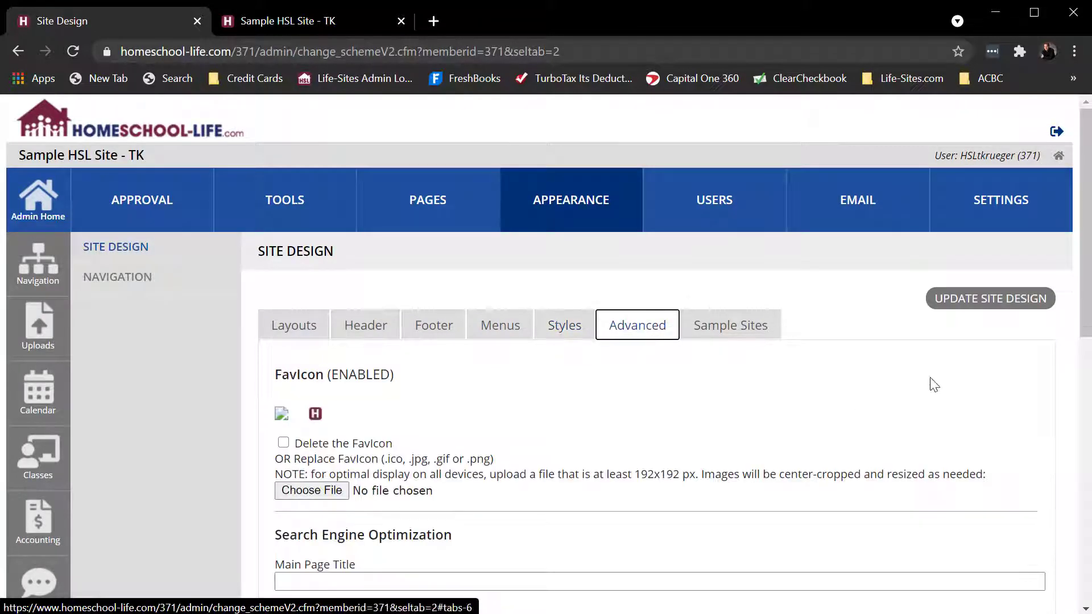
pyautogui.scroll(-3, 929, 383)
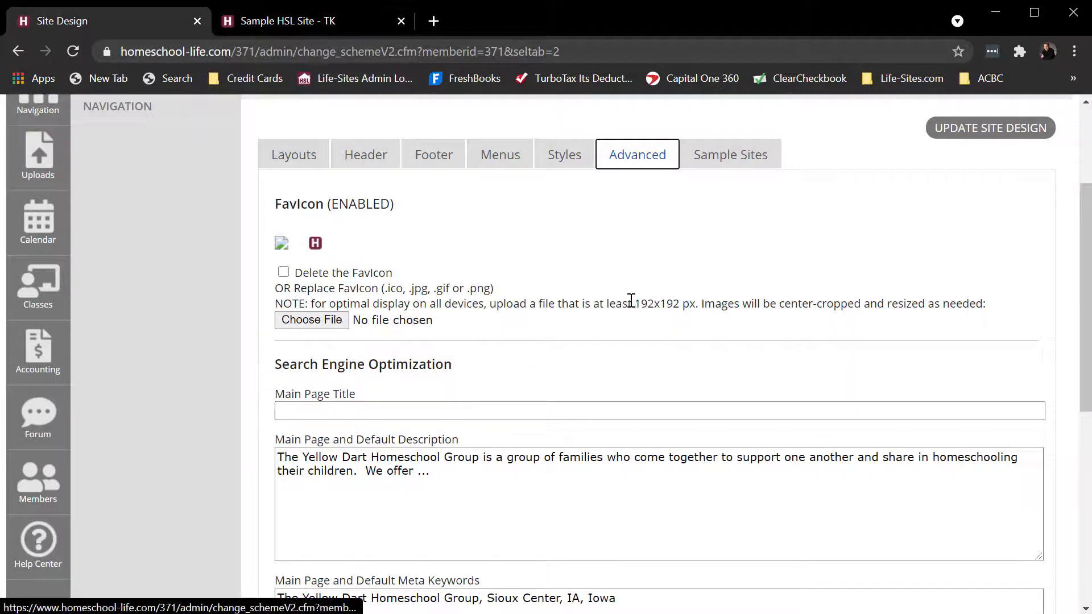
pyautogui.moveTo(635, 302); pyautogui.dragTo(684, 304)
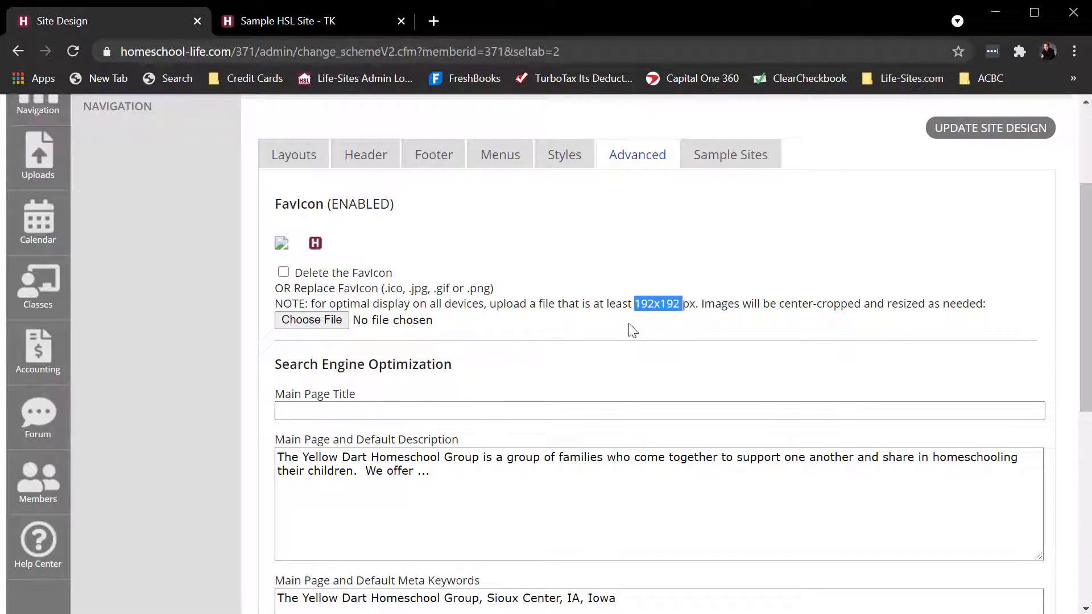
pyautogui.scroll(-1, 635, 326)
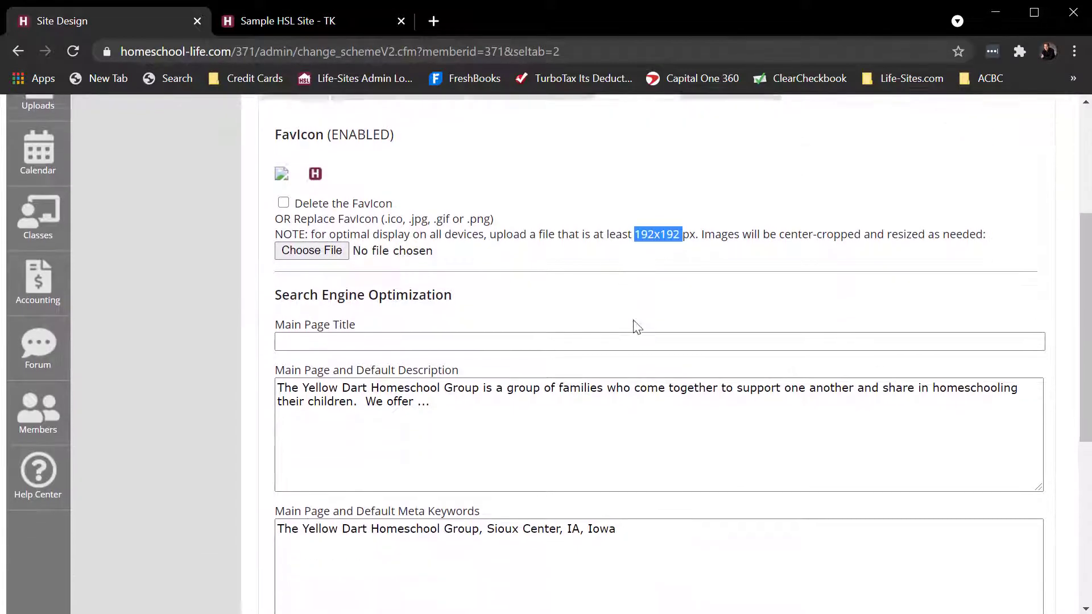
pyautogui.scroll(-2, 289, 249)
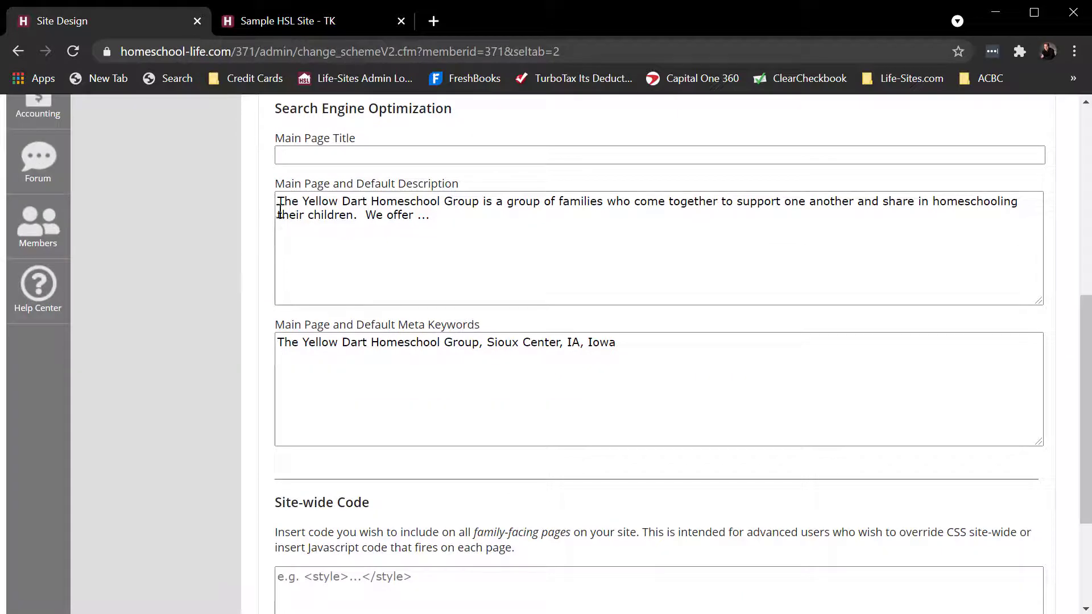
pyautogui.scroll(-3, 261, 201)
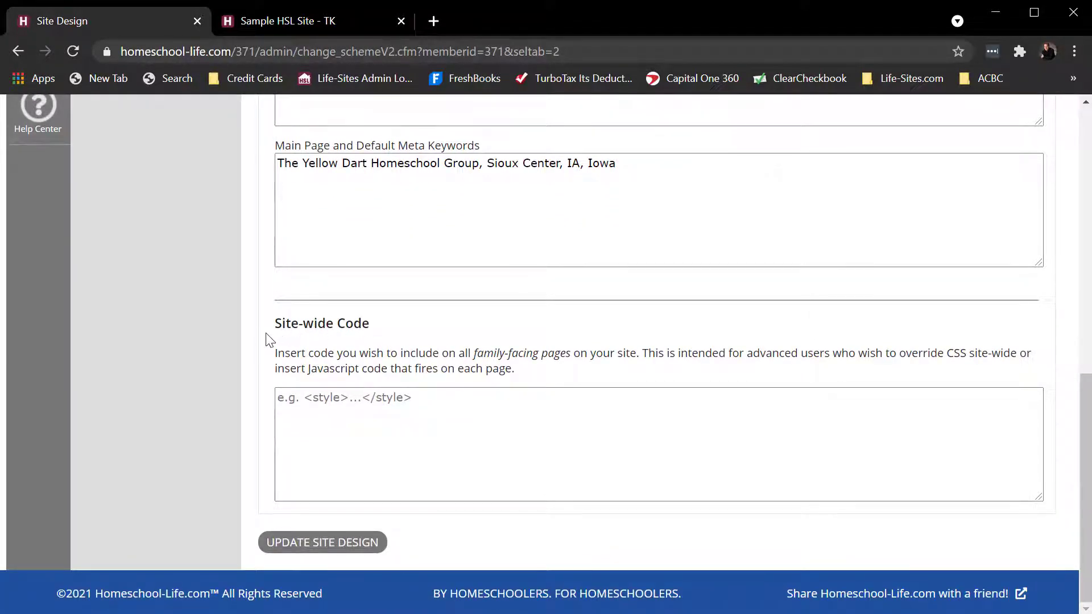
# Show the Sample Sites table listing templates by number of groups using them
pyautogui.scroll(12, 266, 339)
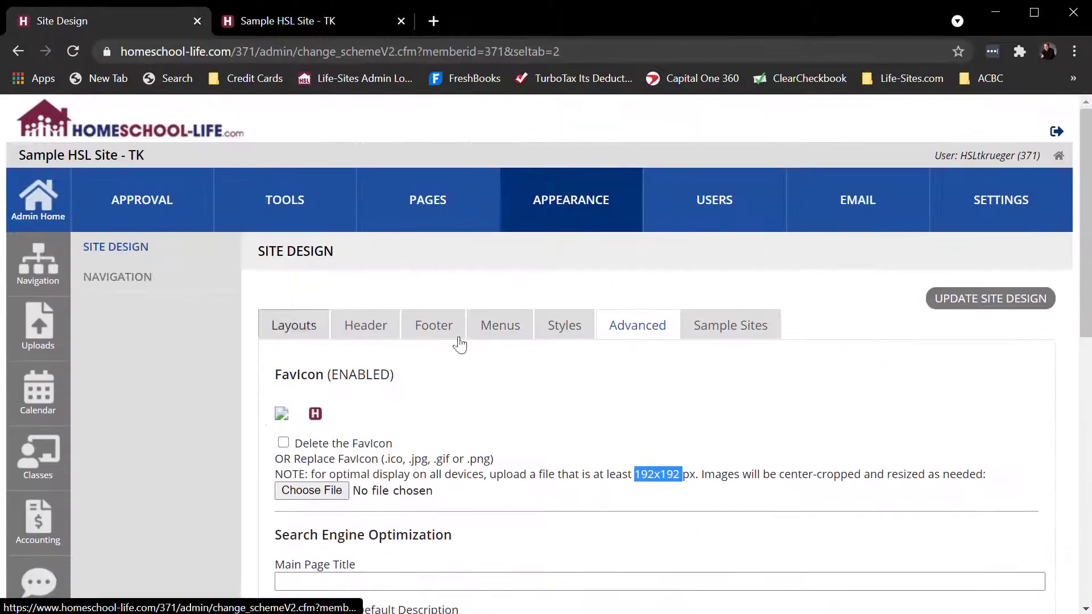
pyautogui.click(740, 333)
pyautogui.scroll(-1, 848, 336)
pyautogui.scroll(-3, 435, 404)
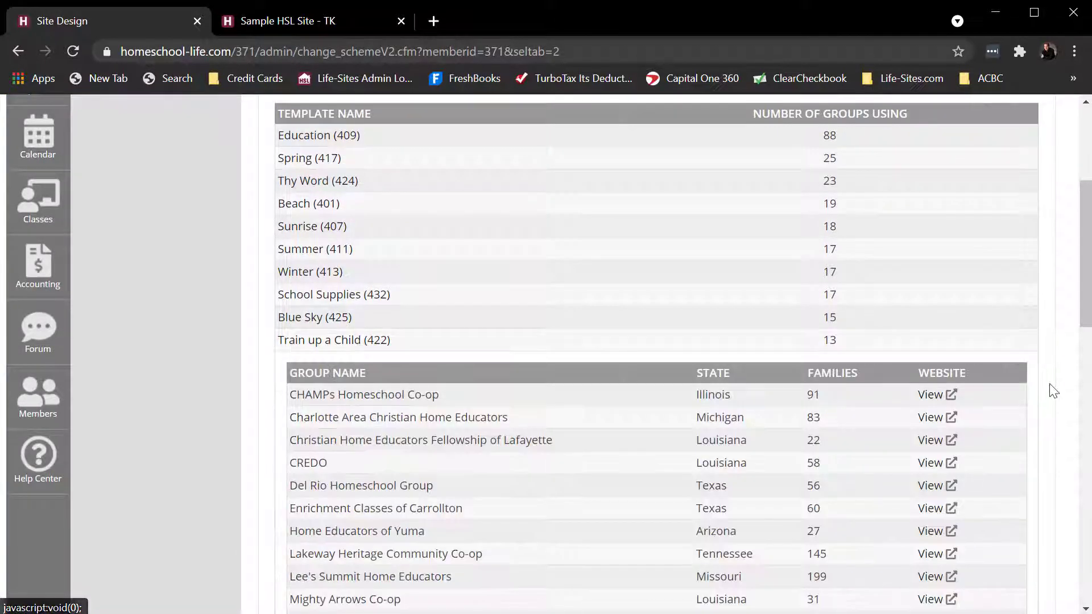
pyautogui.scroll(-3, 1038, 378)
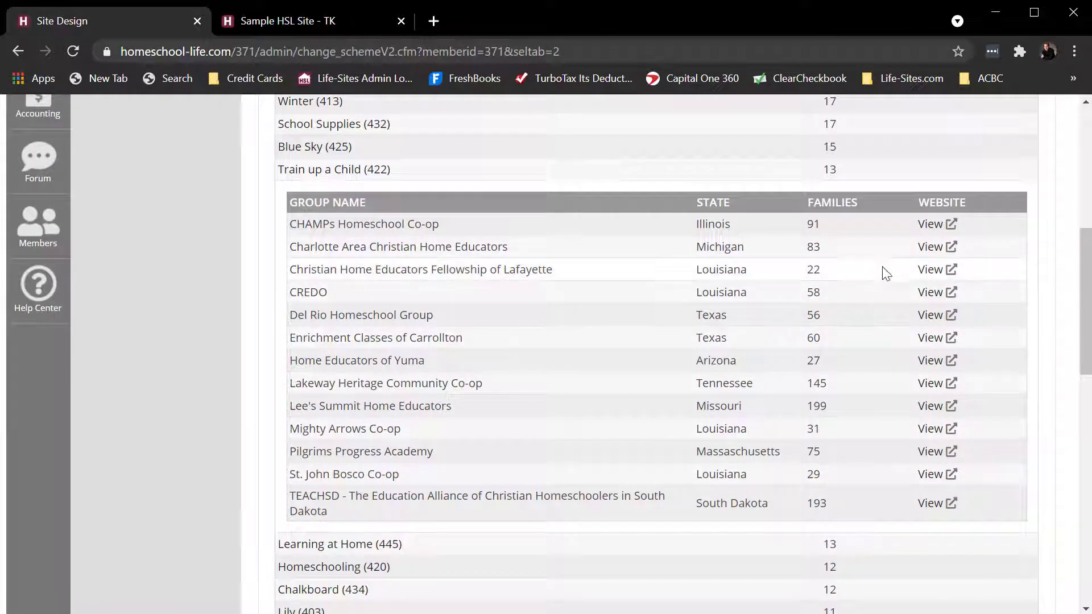
# Browse the Lee's Summit Home Educators example site, then close its tab
pyautogui.click(951, 407)
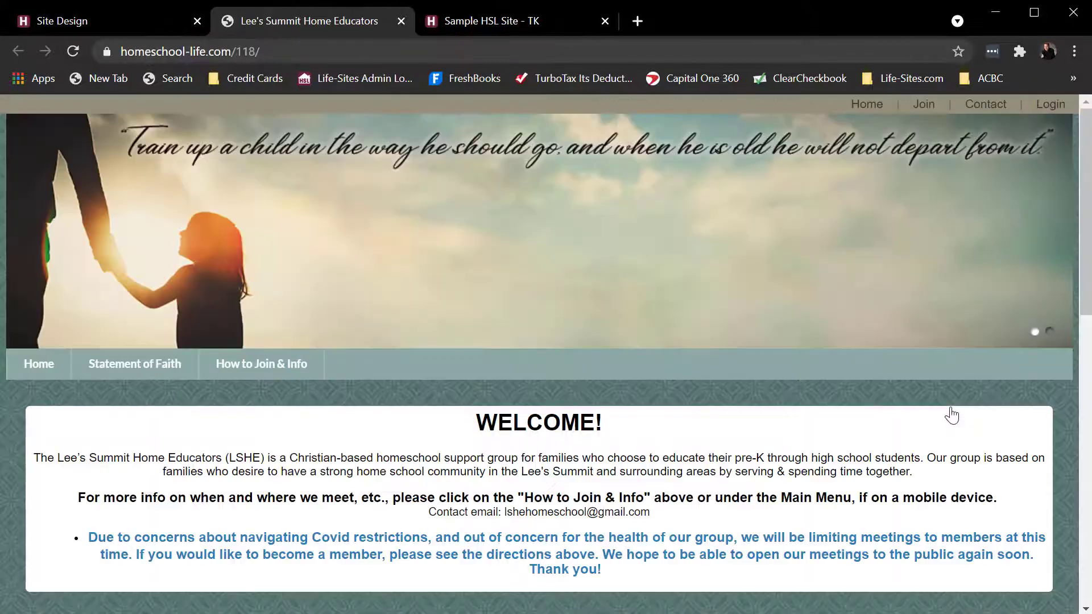
pyautogui.scroll(-10, 871, 377)
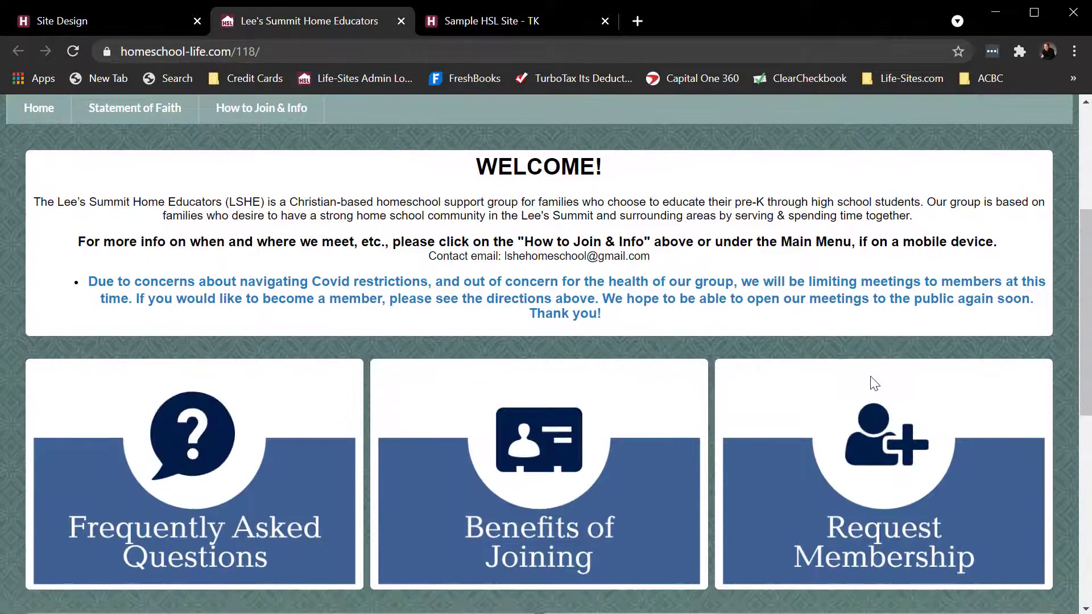
pyautogui.scroll(10, 902, 375)
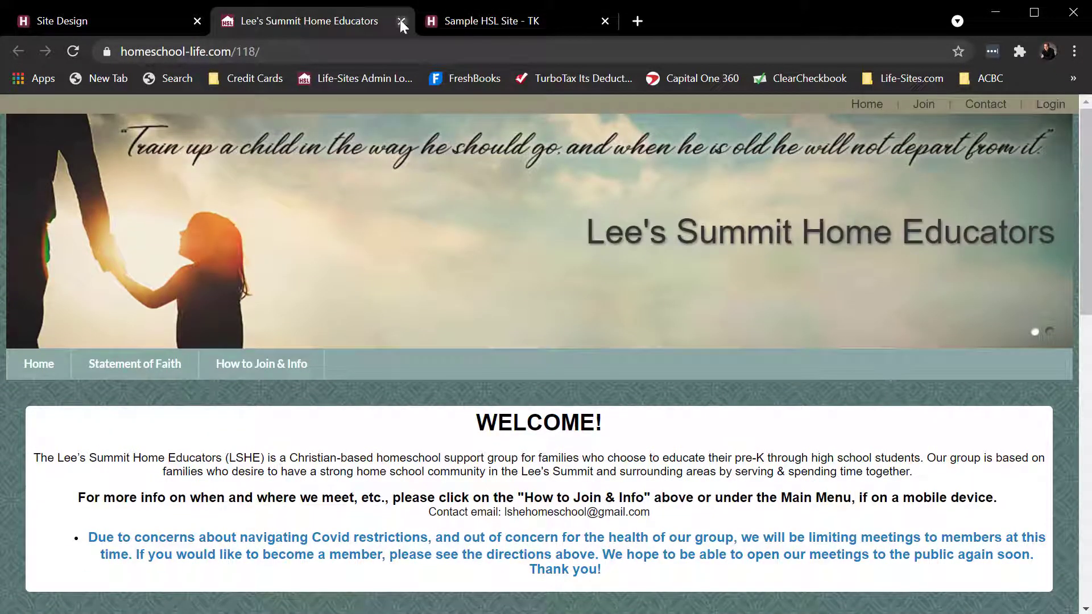
pyautogui.click(400, 22)
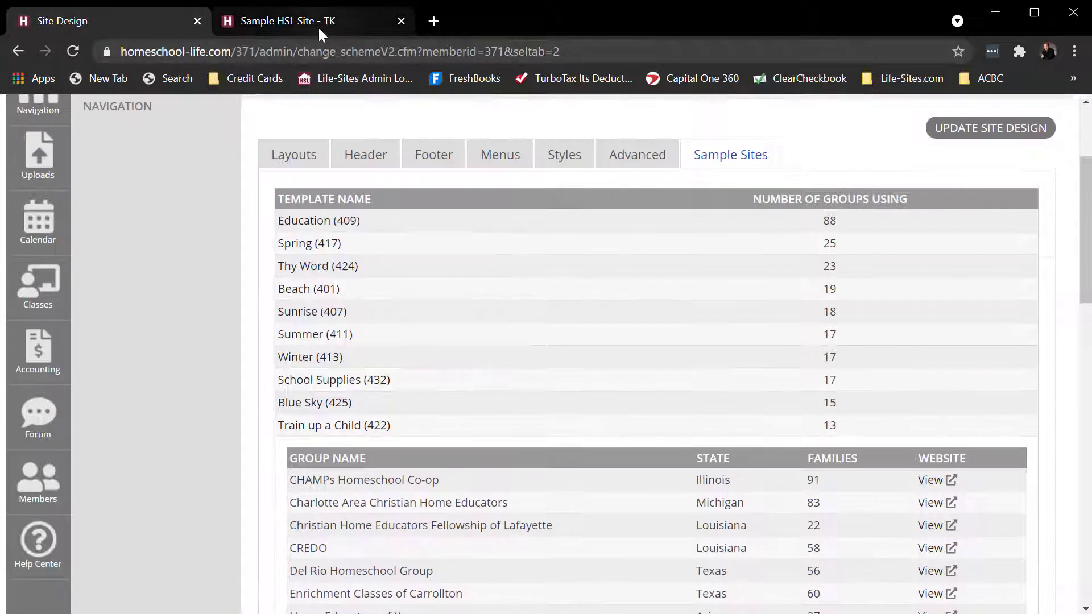
# Choose the Thanksgiving (414) stock layout in Site Design and save it
pyautogui.click(248, 23)
pyautogui.click(162, 20)
pyautogui.scroll(3, 470, 244)
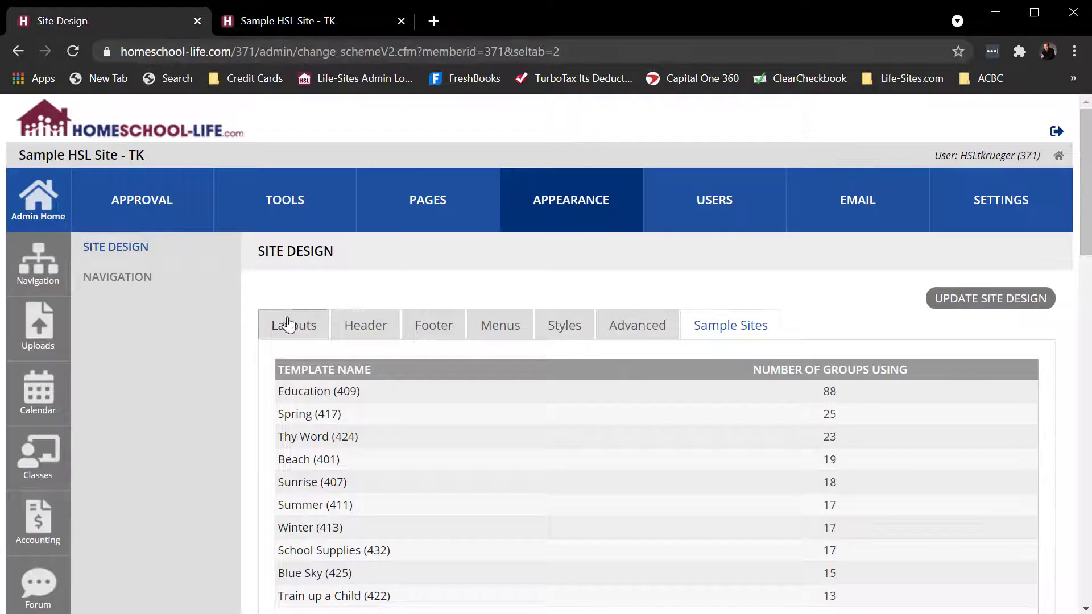
pyautogui.click(293, 325)
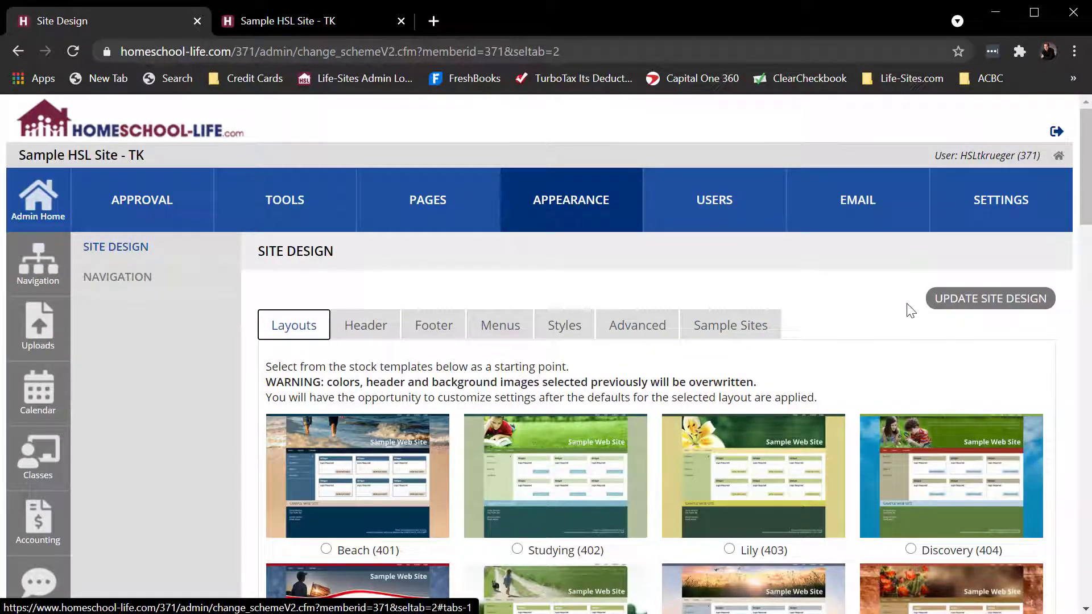
pyautogui.scroll(-1, 833, 312)
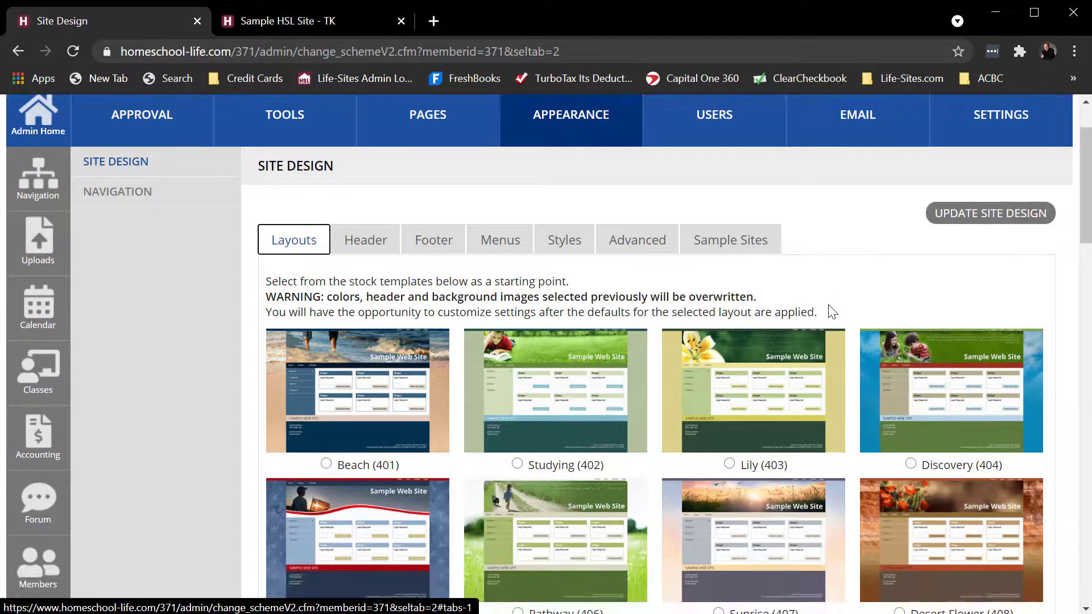
pyautogui.scroll(-1, 830, 310)
pyautogui.scroll(1, 829, 310)
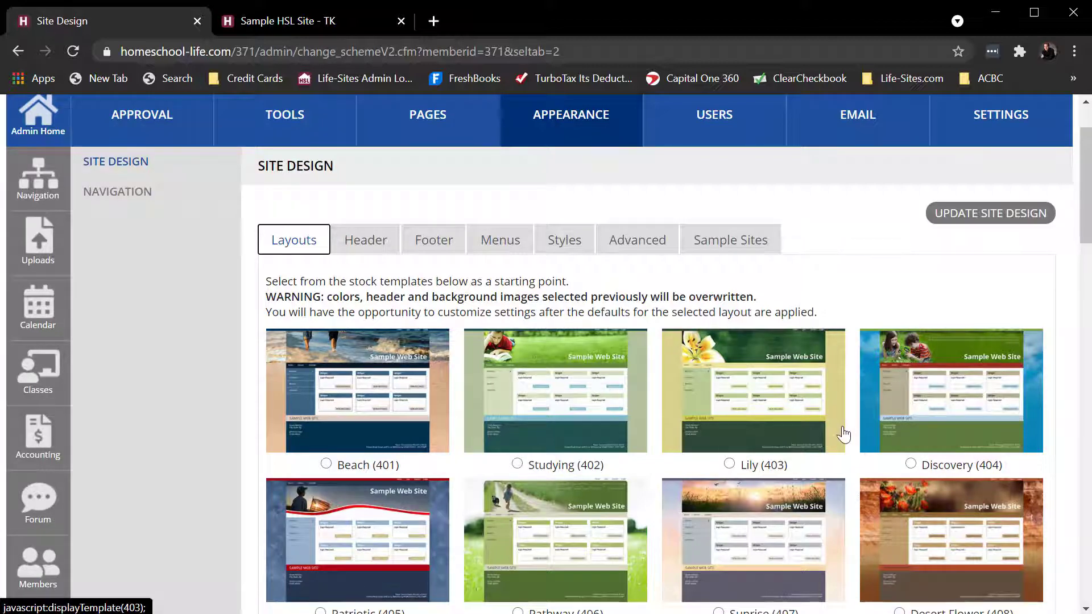
pyautogui.scroll(-5, 841, 438)
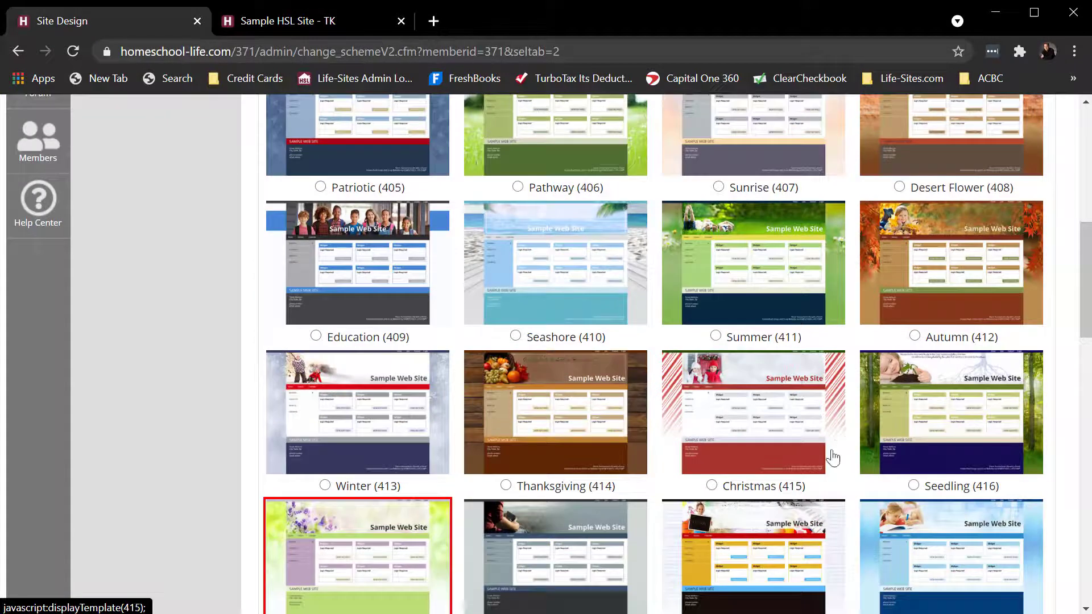
pyautogui.click(505, 485)
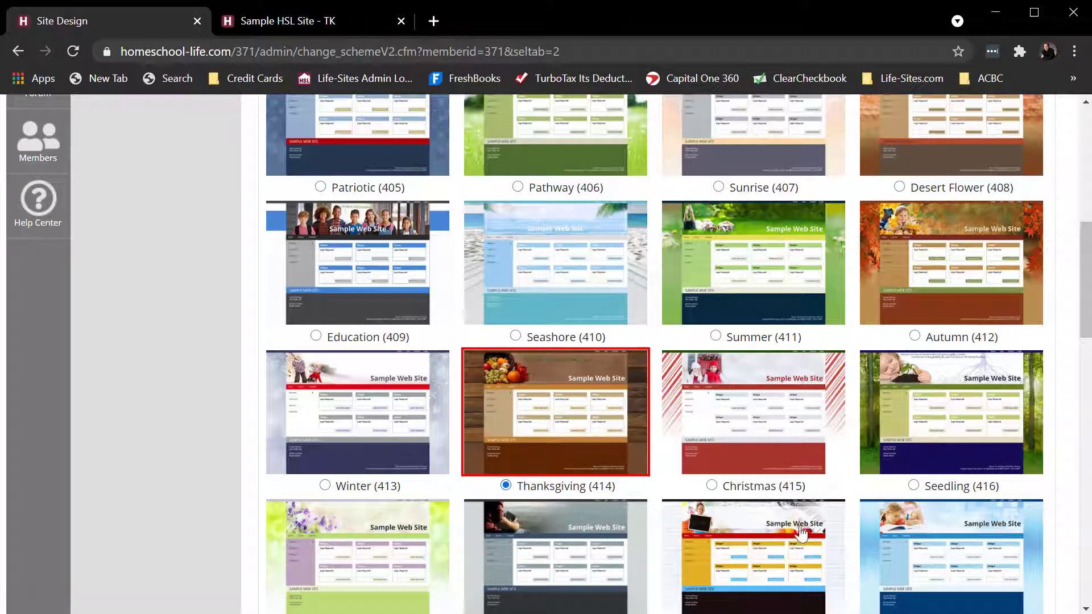
pyautogui.scroll(6, 683, 410)
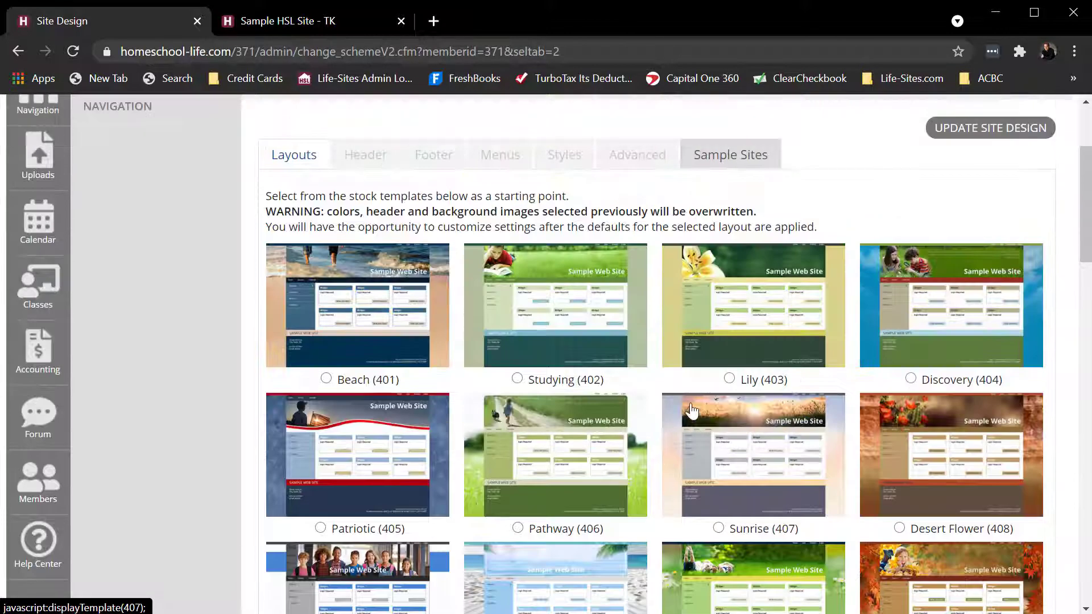
pyautogui.click(962, 127)
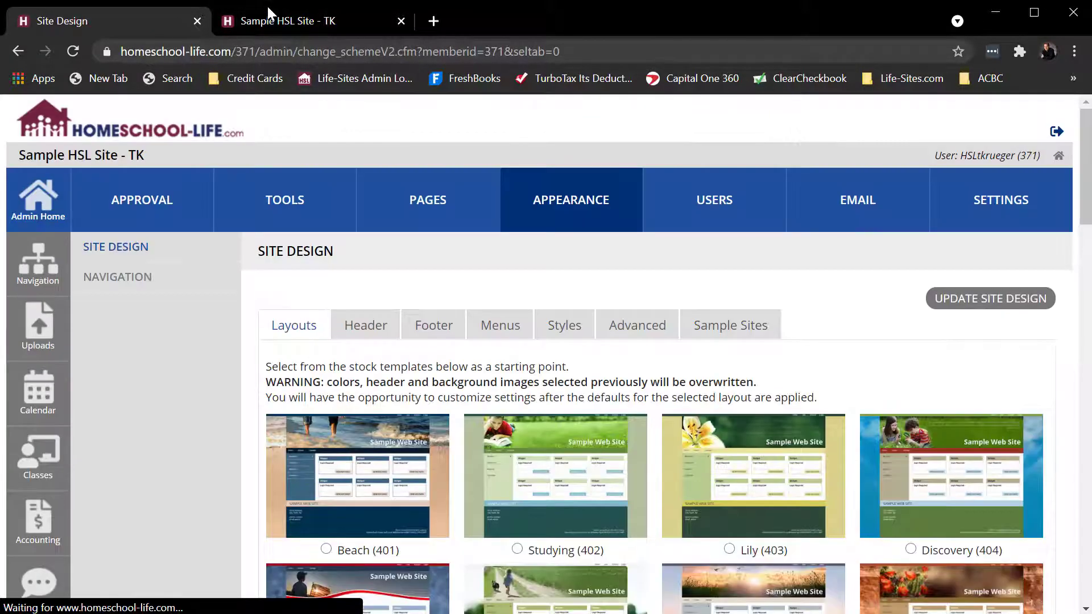
# Reload the sample site to view the Thanksgiving layout, then go back to the admin tab
pyautogui.click(241, 22)
pyautogui.click(73, 51)
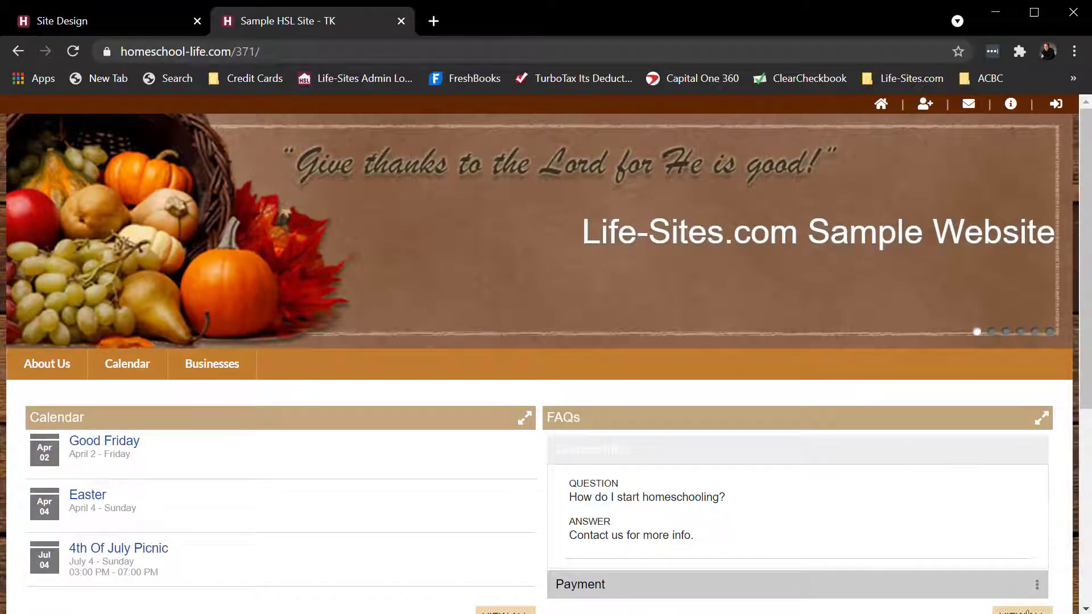
pyautogui.hotkey('ctrl', '1')
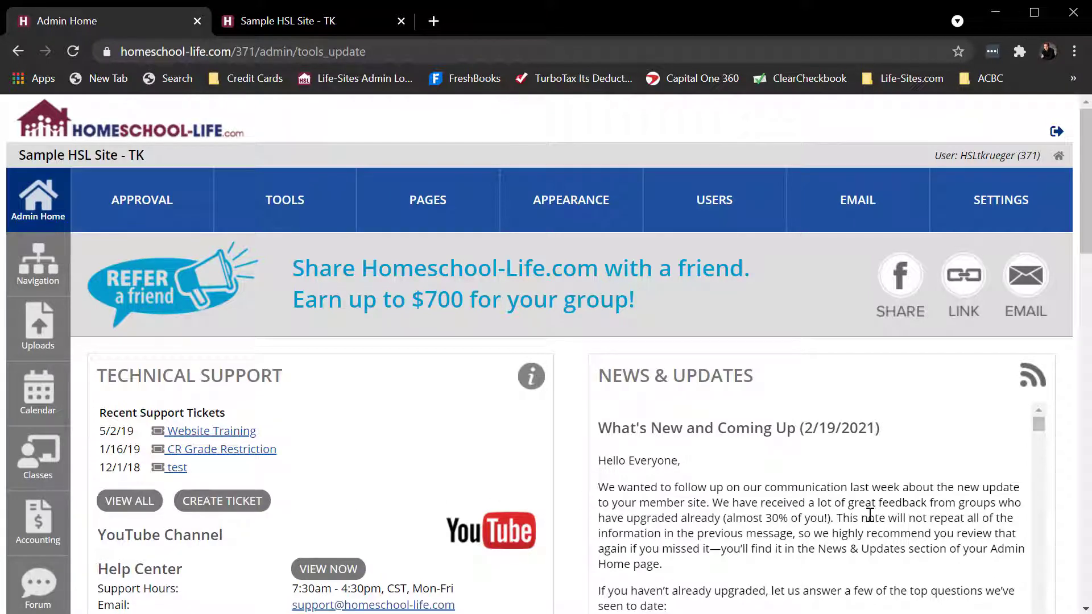
# Open the Hill Country Christian Homeschoolers example site from News & Updates in a new tab
pyautogui.scroll(-4, 885, 508)
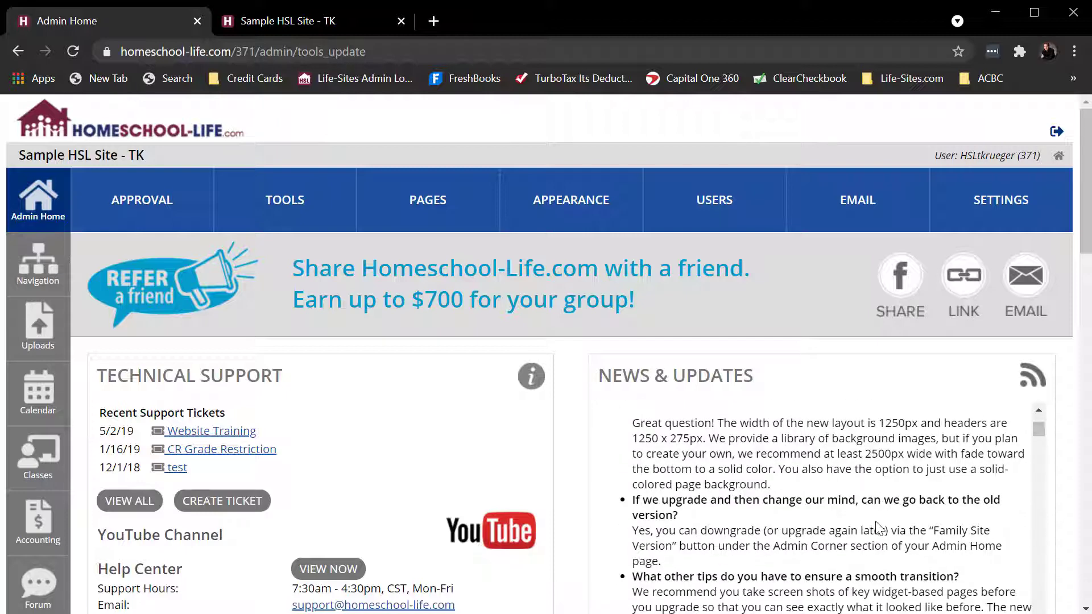
pyautogui.scroll(-3, 879, 528)
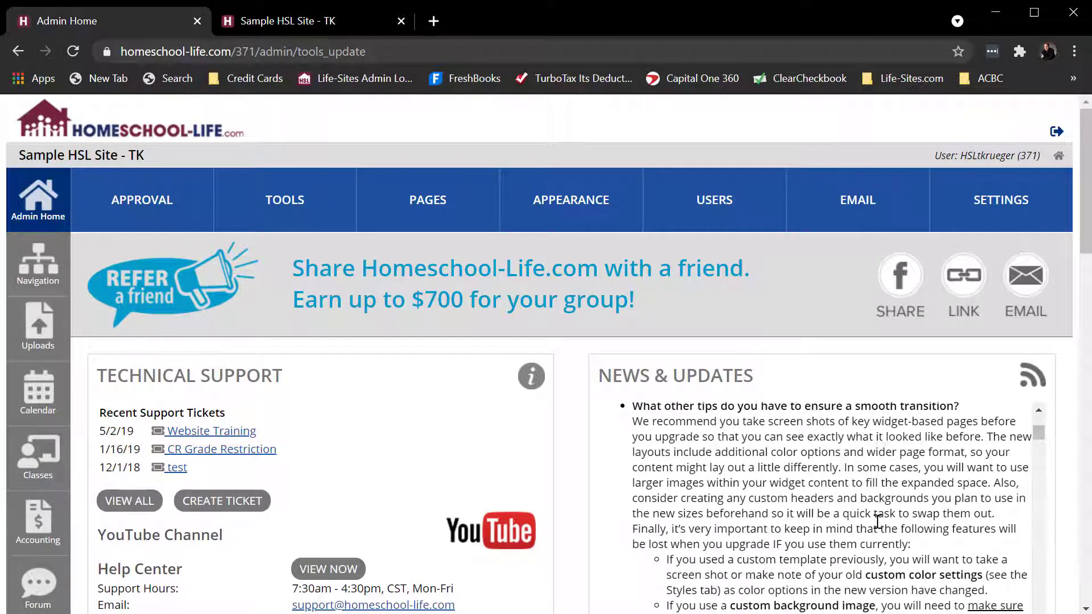
pyautogui.scroll(-5, 879, 521)
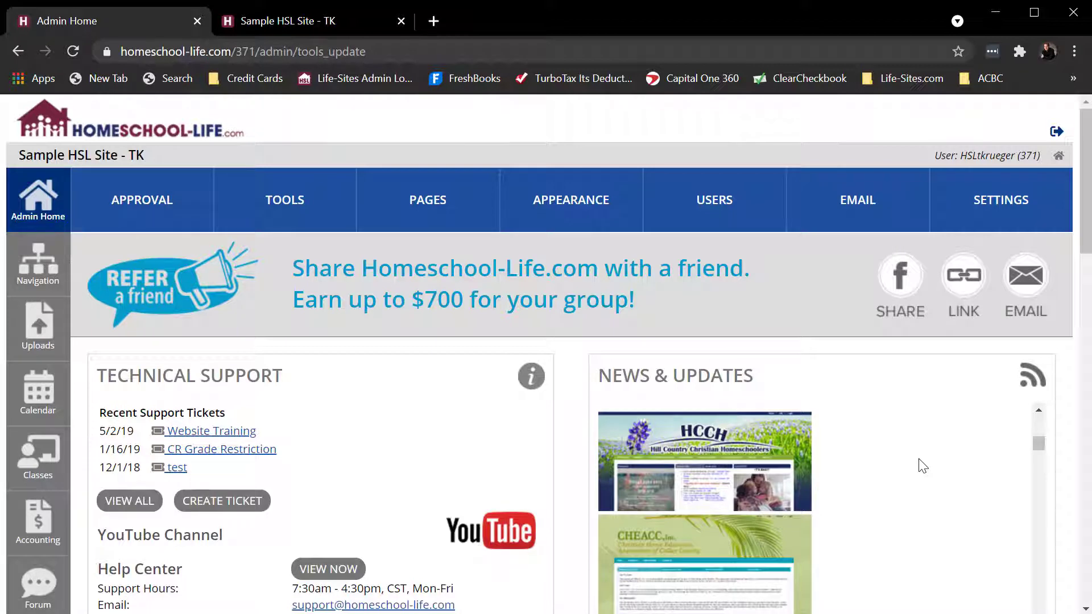
pyautogui.scroll(-1, 922, 466)
pyautogui.scroll(2, 874, 473)
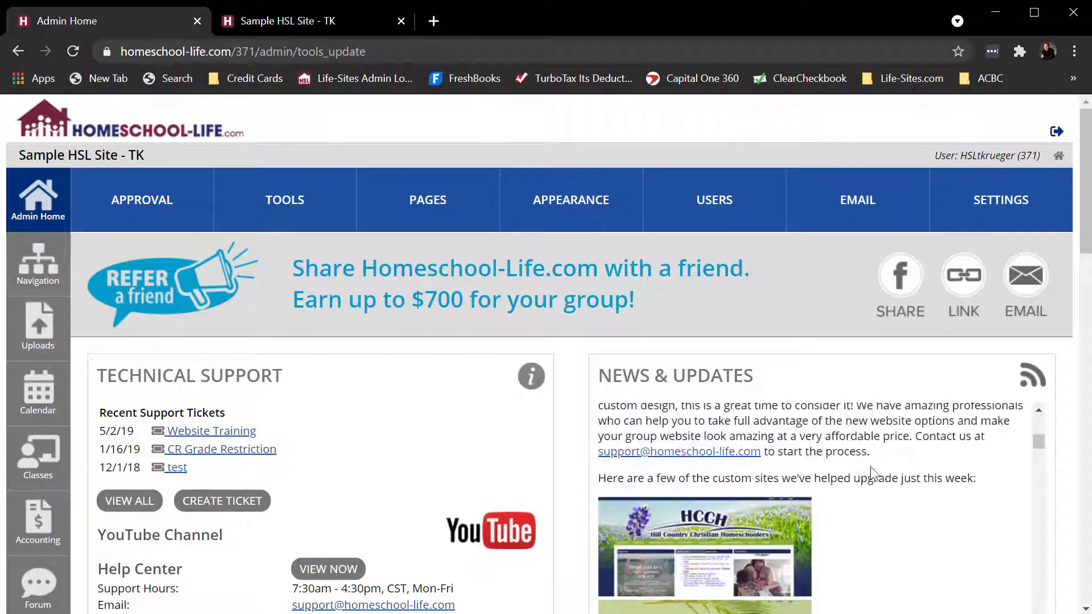
pyautogui.click(704, 569)
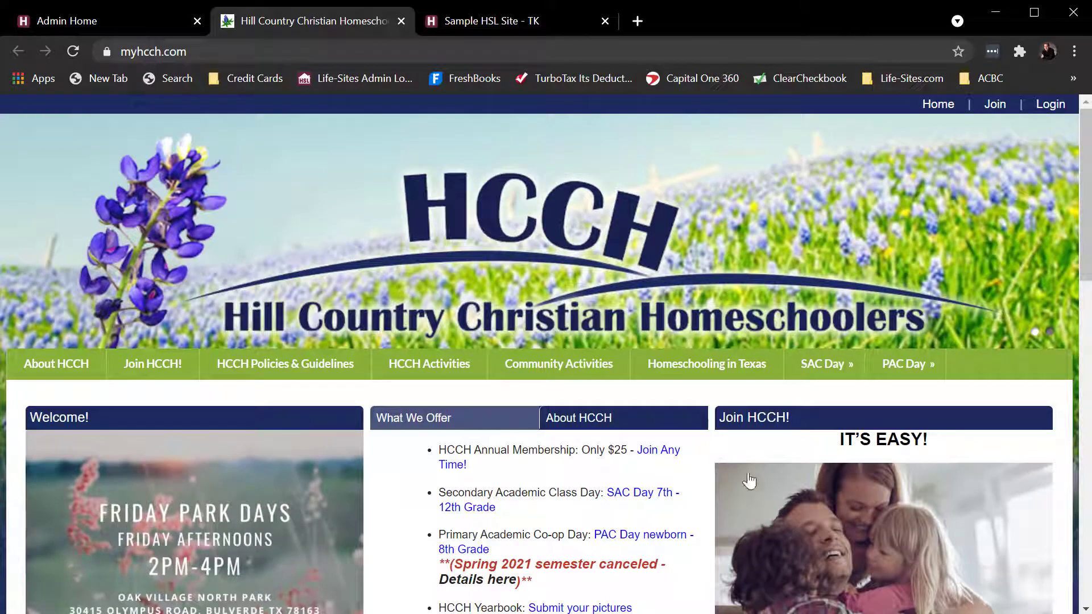
# Zoom the HCCH page out to 67% to see the whole layout
pyautogui.click(1073, 52)
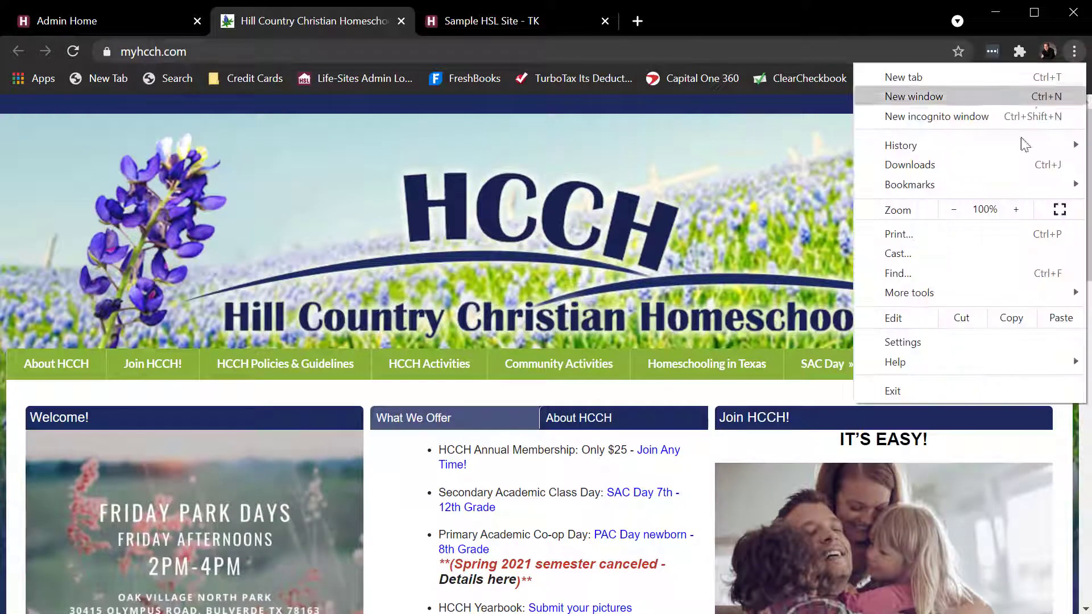
pyautogui.click(957, 209)
pyautogui.click(956, 209)
pyautogui.click(957, 209)
pyautogui.click(957, 209)
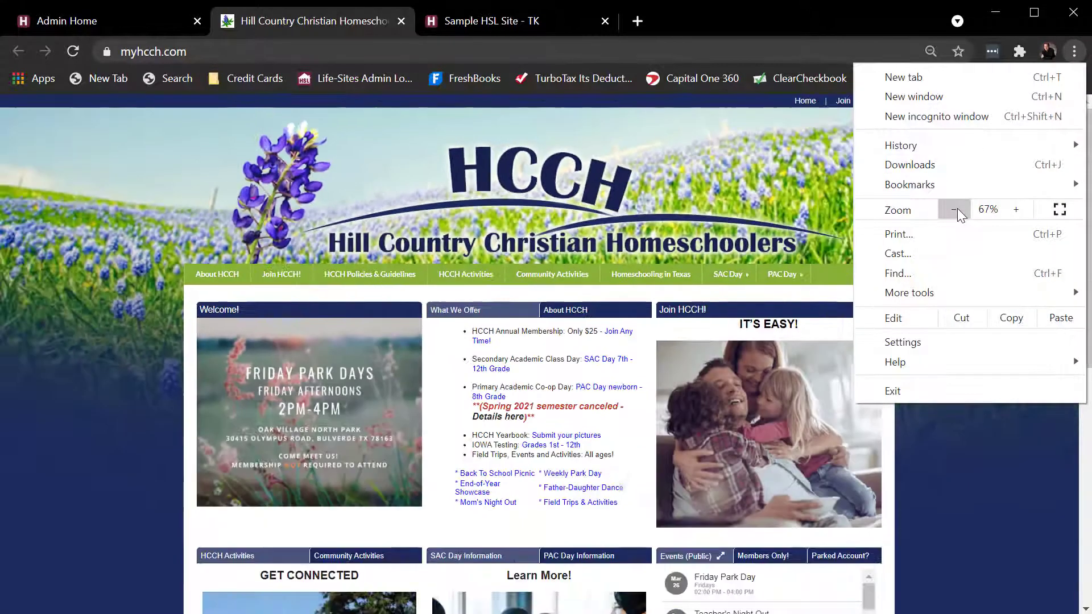
pyautogui.click(950, 472)
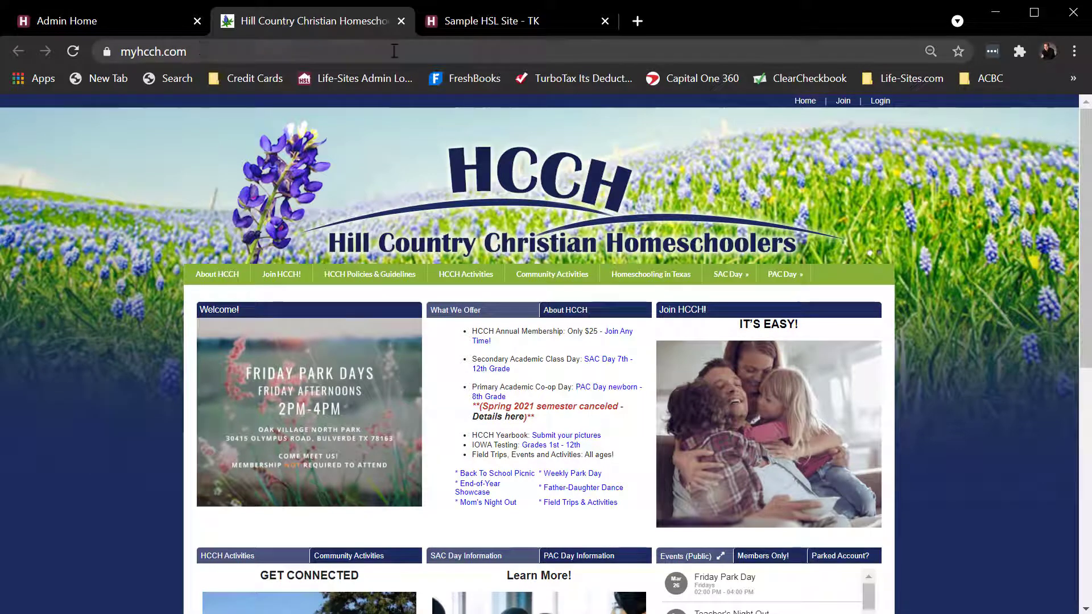
# Go back to the Admin Home page and scroll through News & Updates
pyautogui.click(122, 25)
pyautogui.scroll(-2, 895, 517)
pyautogui.scroll(-1, 908, 510)
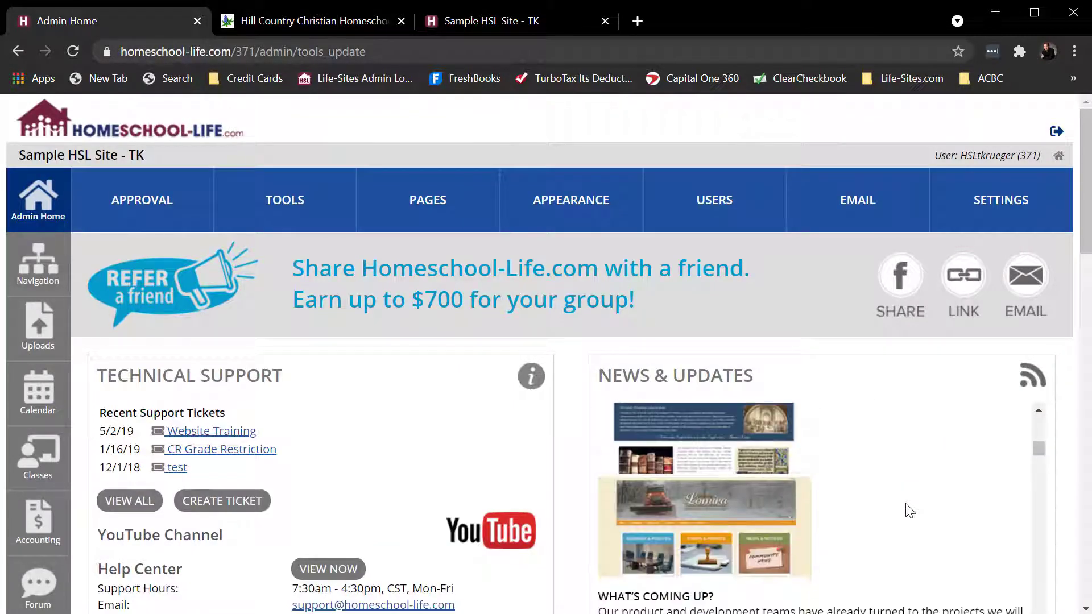
# View the Town of Lomira example site, then close it and the Hill Country tab
pyautogui.click(739, 513)
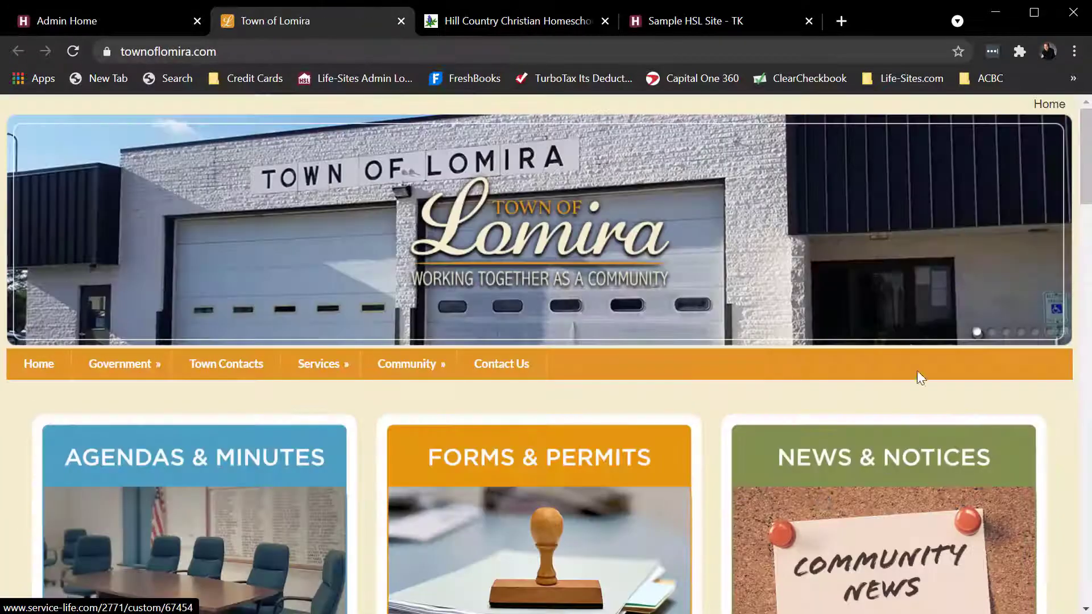
pyautogui.scroll(-9, 914, 390)
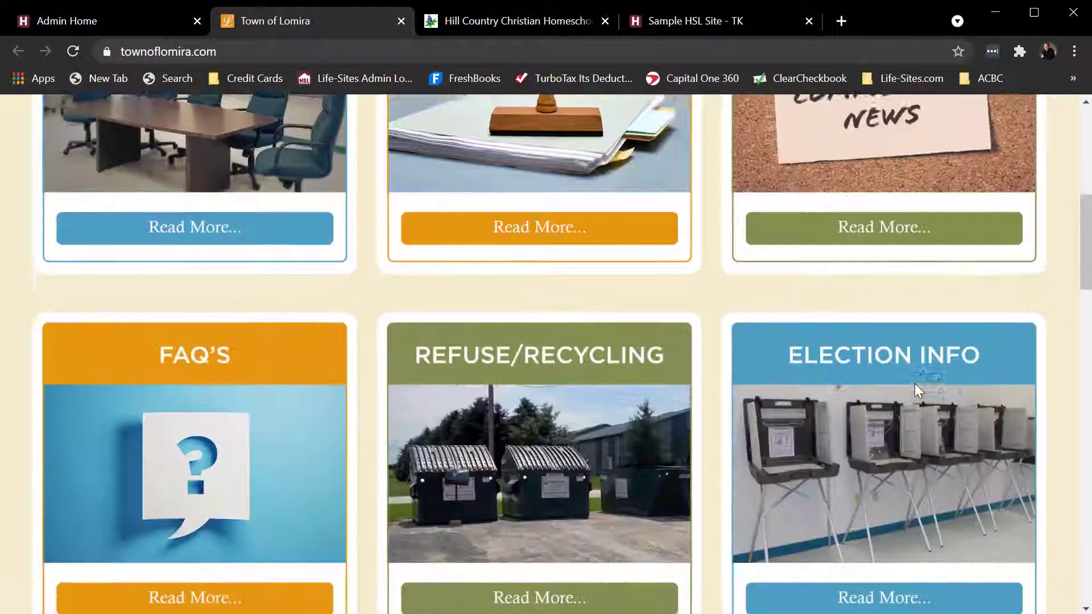
pyautogui.scroll(9, 914, 390)
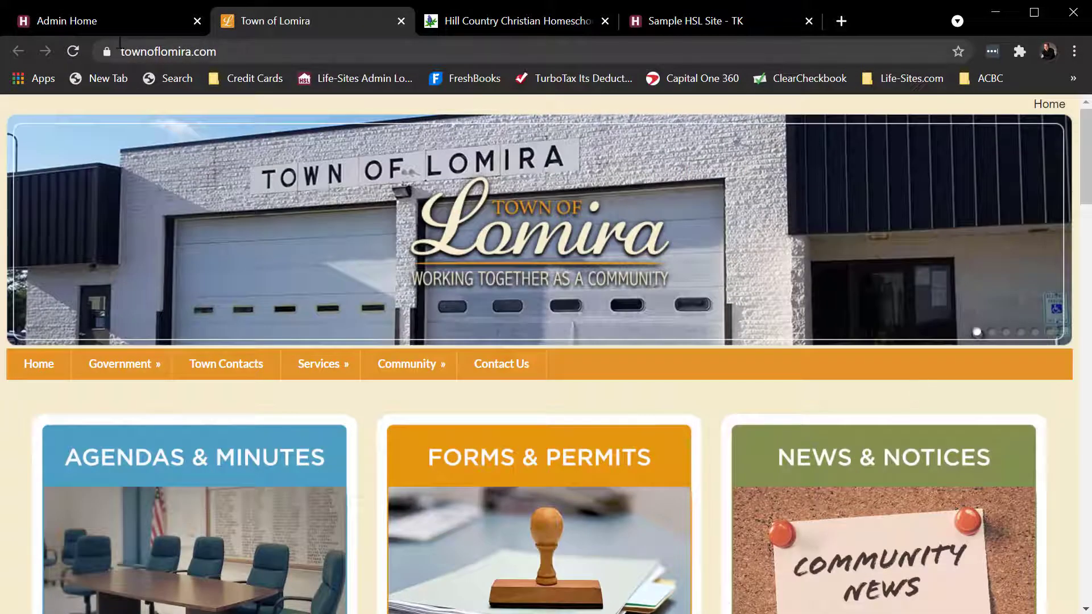
pyautogui.click(474, 19)
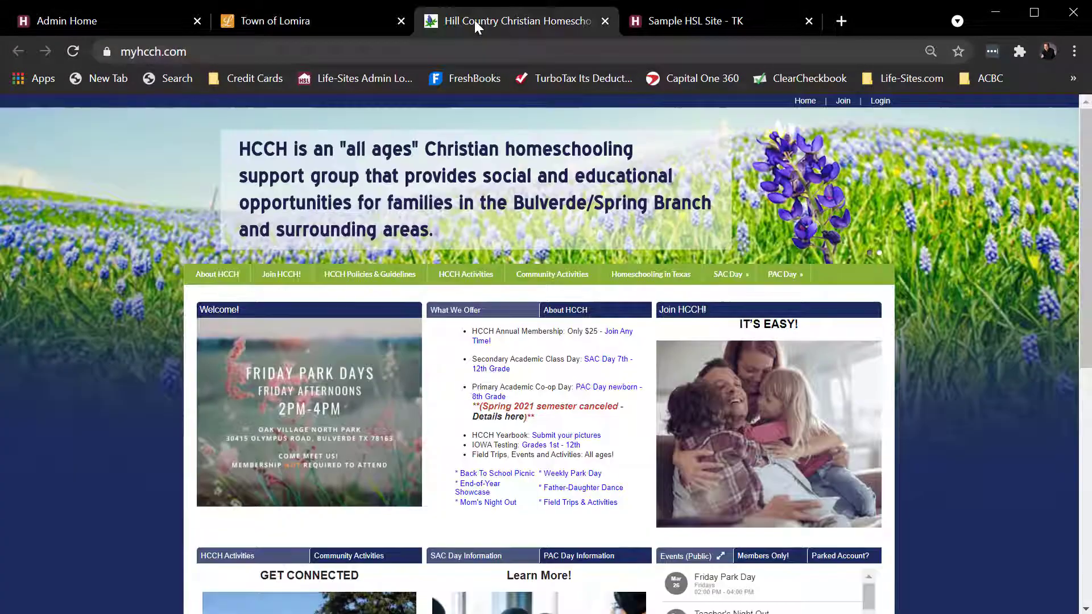
pyautogui.click(357, 21)
pyautogui.click(400, 21)
pyautogui.click(401, 21)
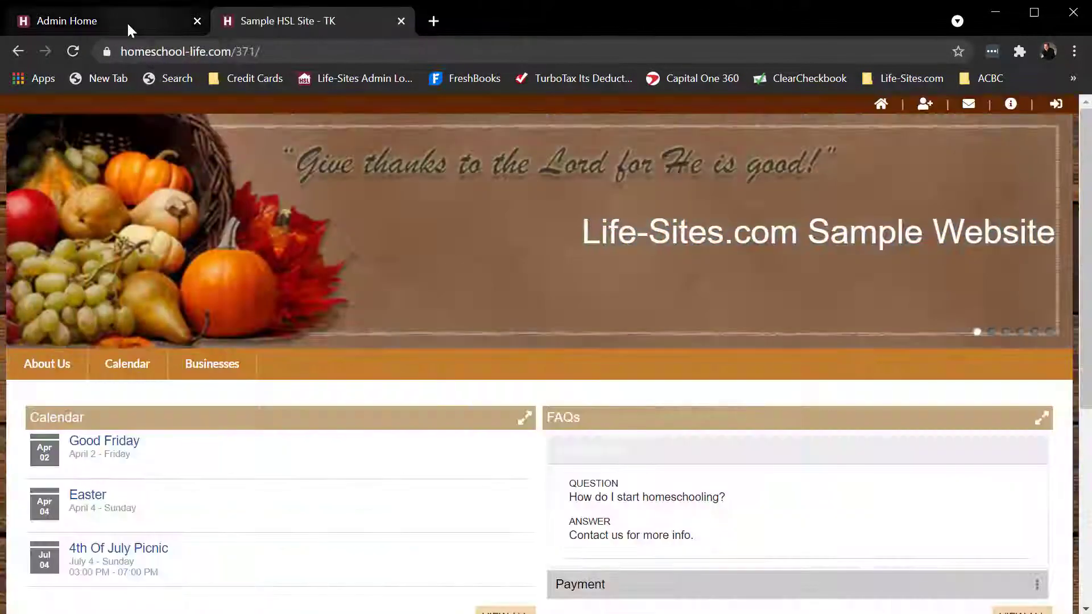
pyautogui.click(125, 21)
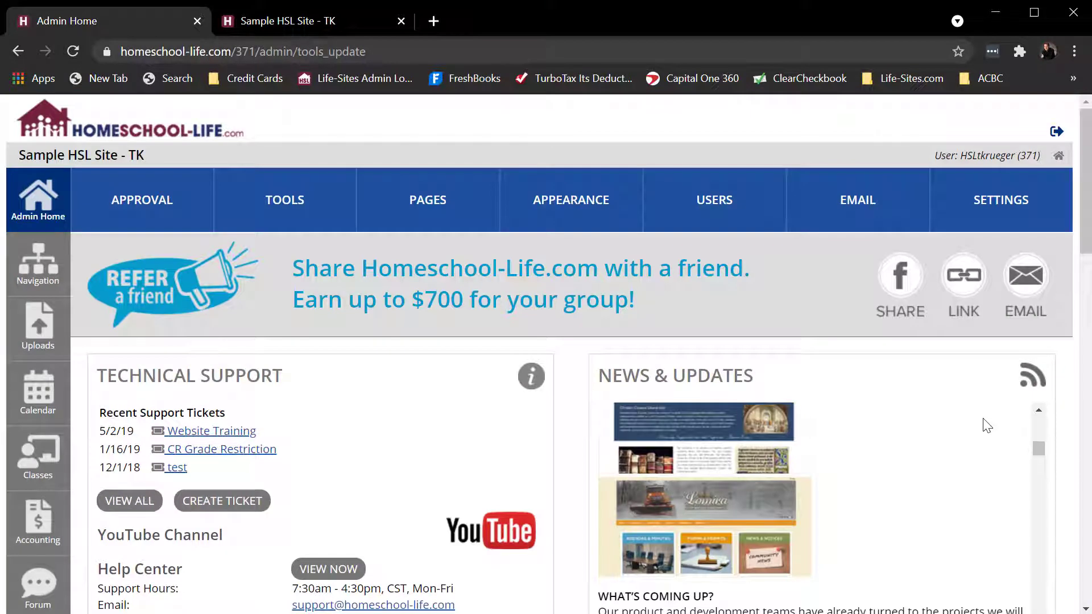
# Open the CHEACC example site from News & Updates in a new tab
pyautogui.scroll(-5, 987, 425)
pyautogui.scroll(1, 987, 429)
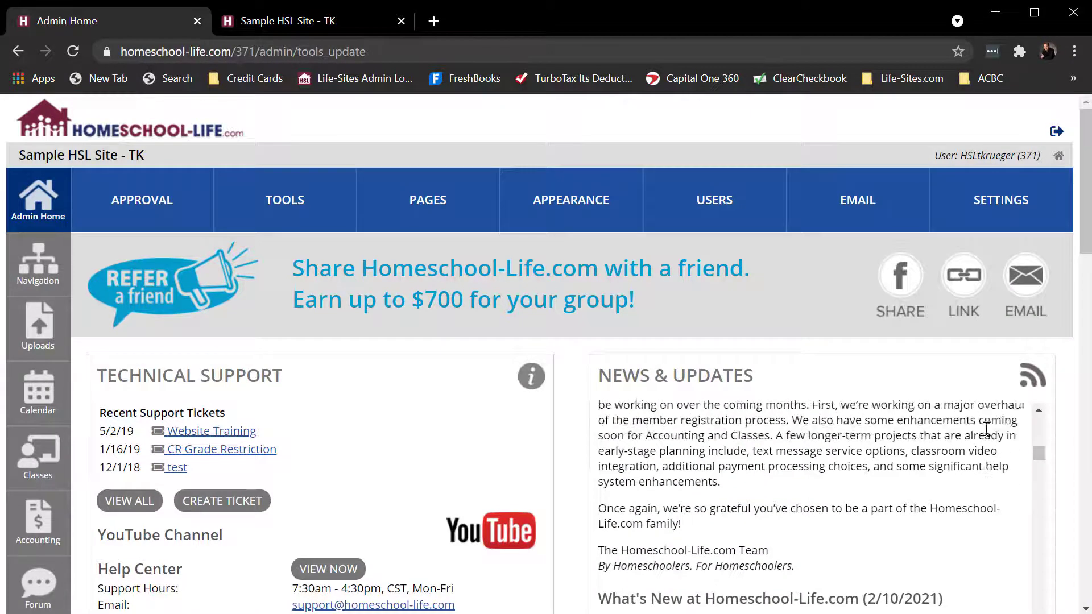
pyautogui.scroll(5, 961, 489)
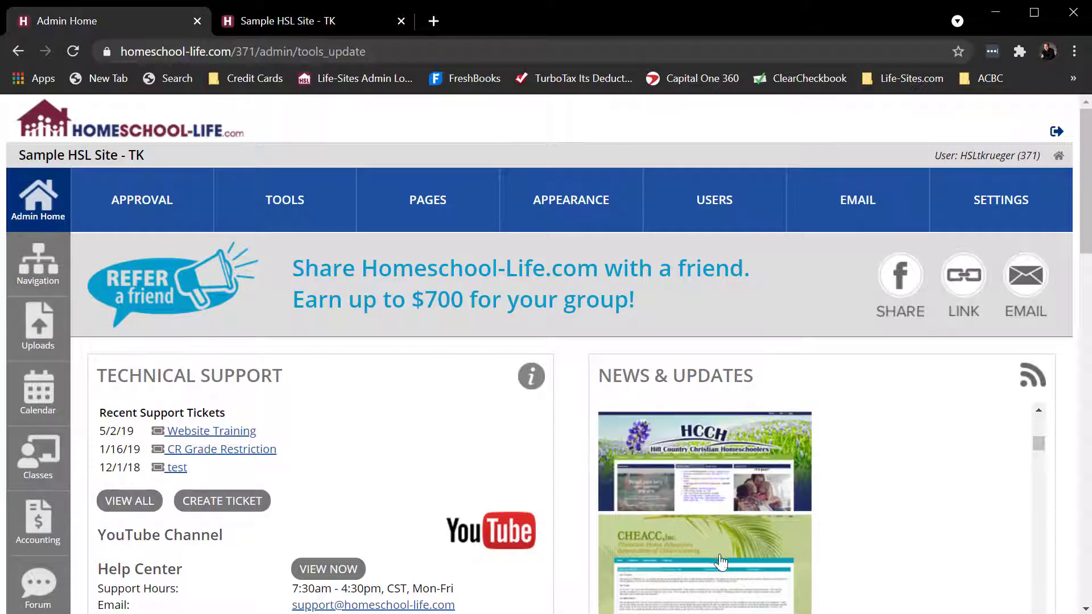
pyautogui.click(715, 562)
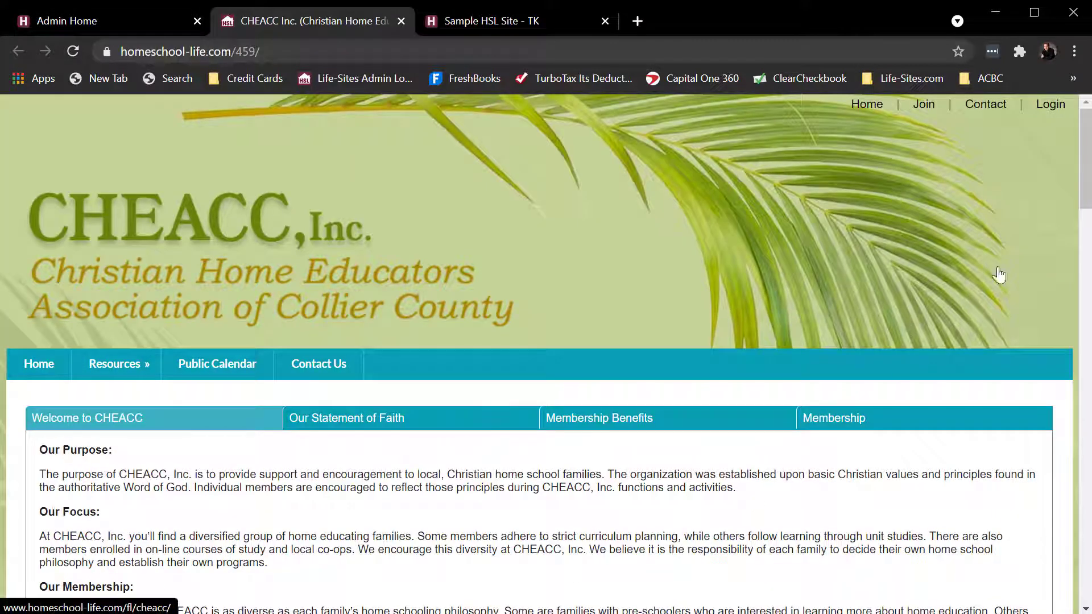
# Zoom the CHEACC page out to 67%, then restore it to 100%
pyautogui.click(1074, 52)
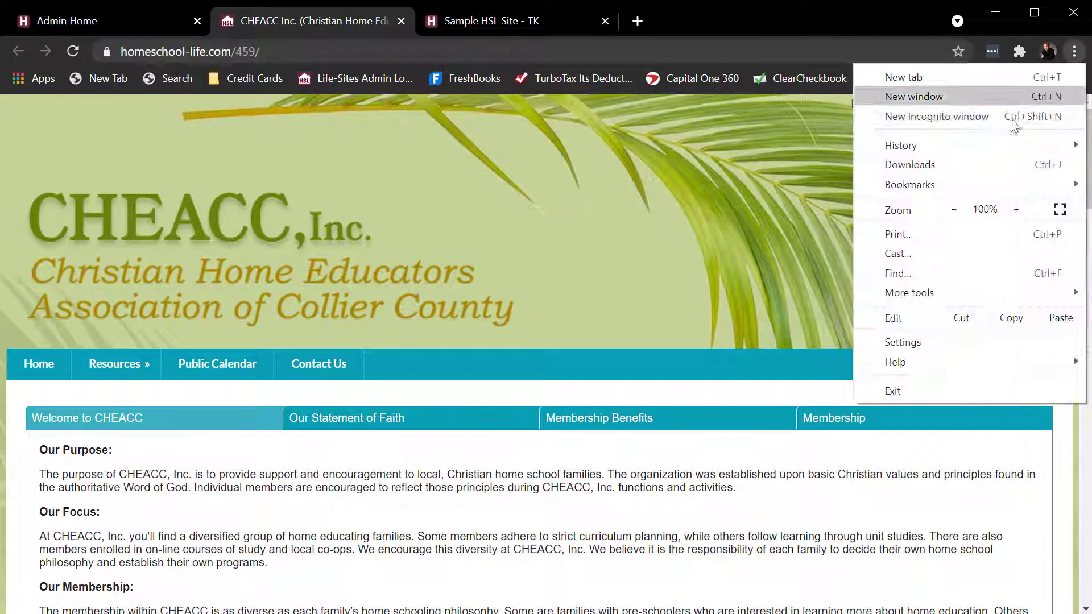
pyautogui.click(947, 208)
pyautogui.click(948, 209)
pyautogui.click(947, 209)
pyautogui.click(947, 209)
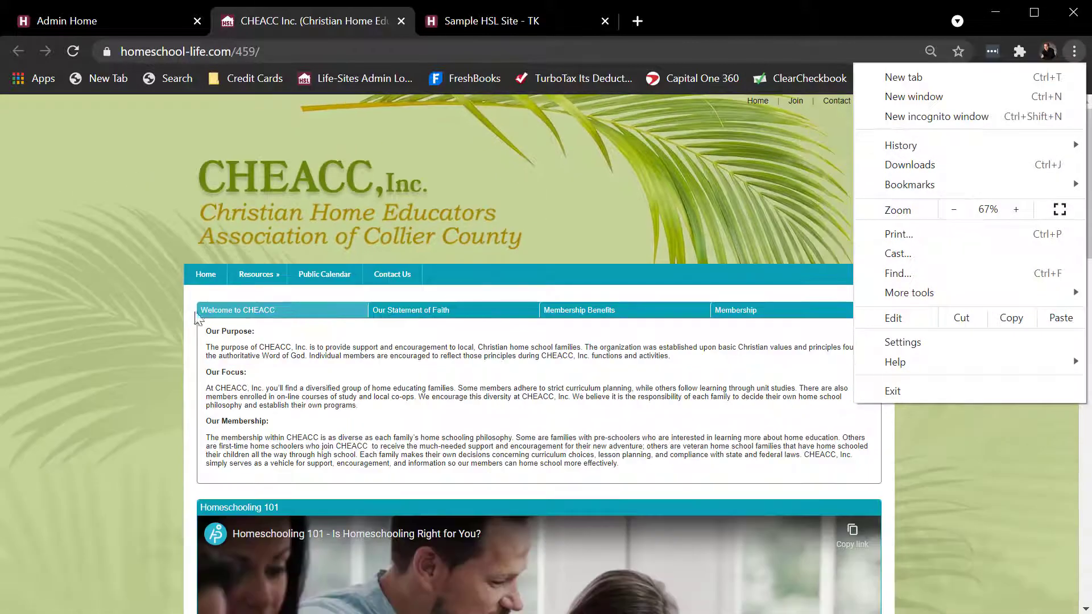
pyautogui.click(175, 313)
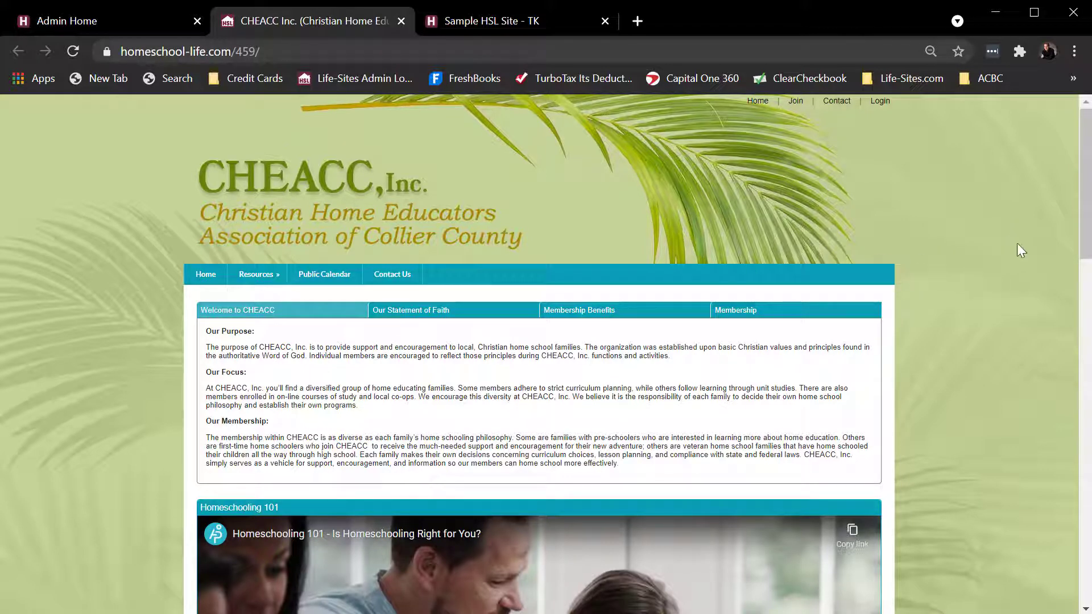
pyautogui.click(1074, 52)
pyautogui.click(1016, 209)
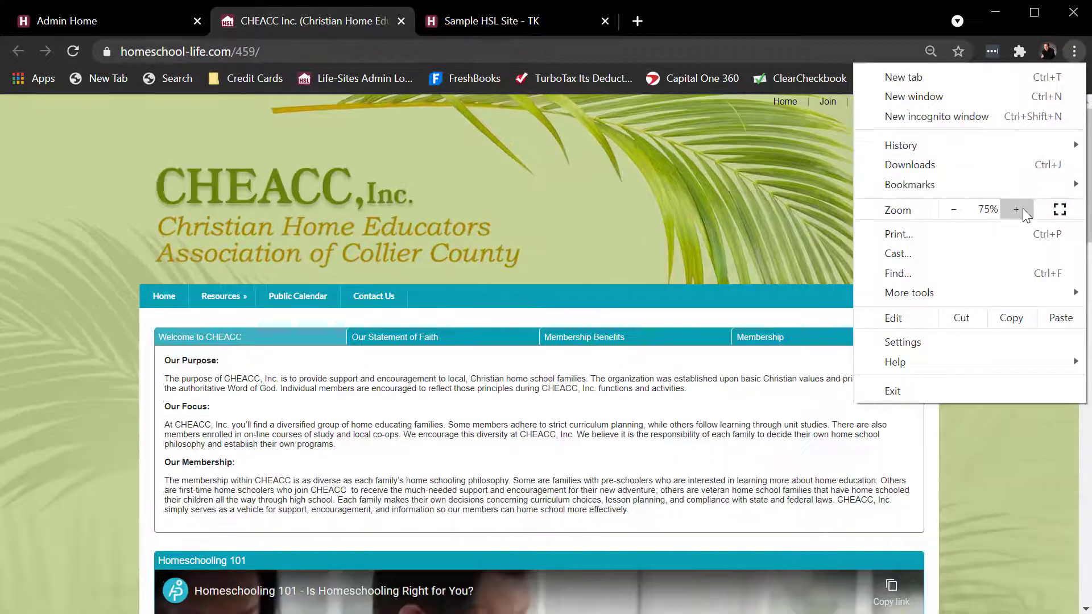
pyautogui.click(1016, 209)
pyautogui.click(1016, 209)
pyautogui.click(1016, 209)
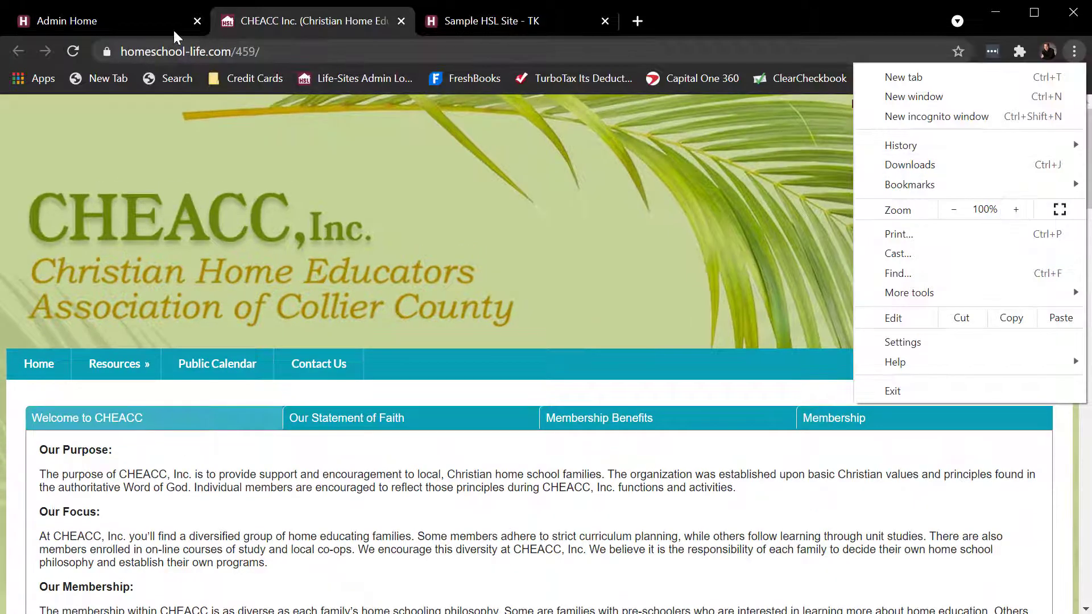
# Look over the Site Design layouts and the live sample site, then return to Admin Home
pyautogui.click(129, 23)
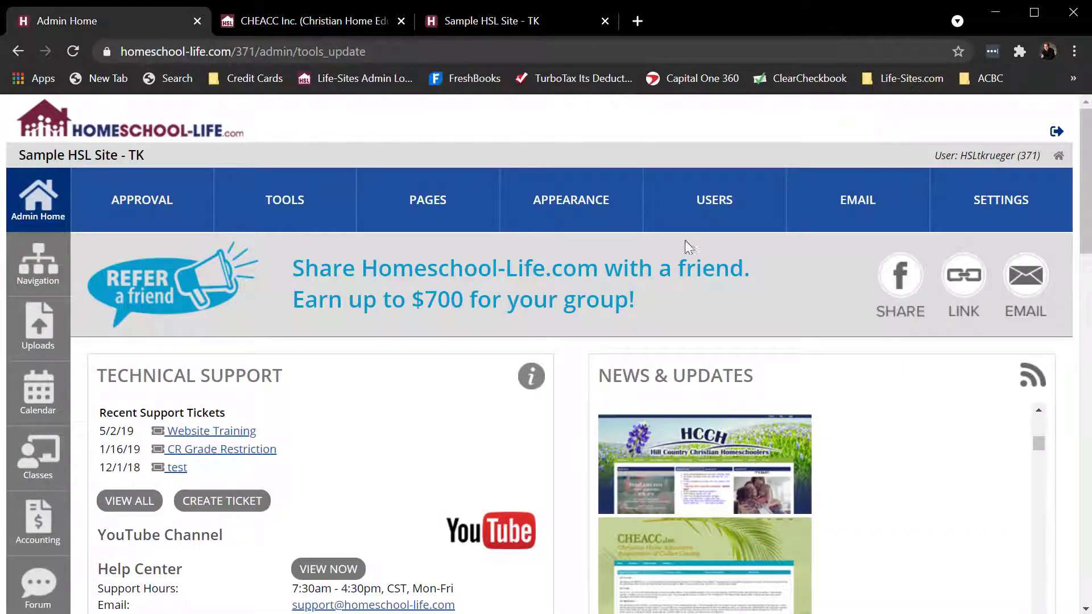
pyautogui.click(565, 210)
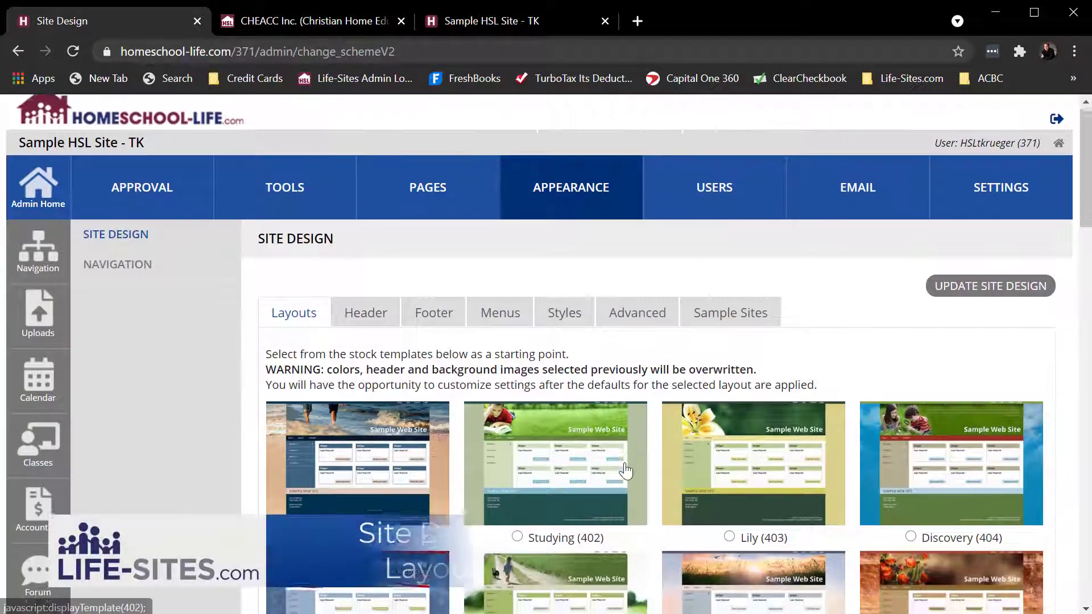
pyautogui.scroll(-6, 625, 471)
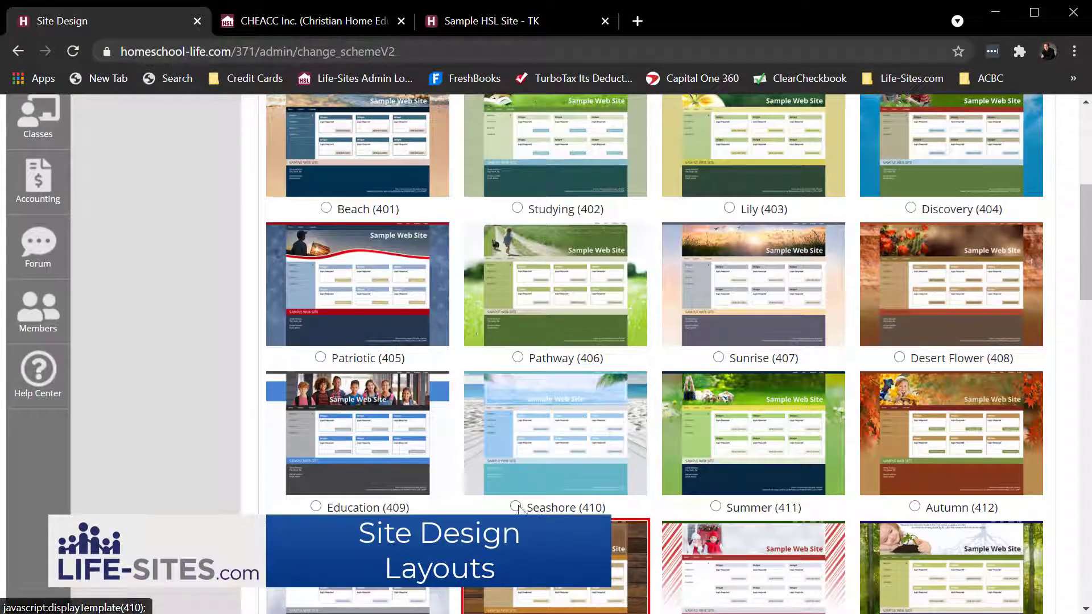
pyautogui.click(494, 20)
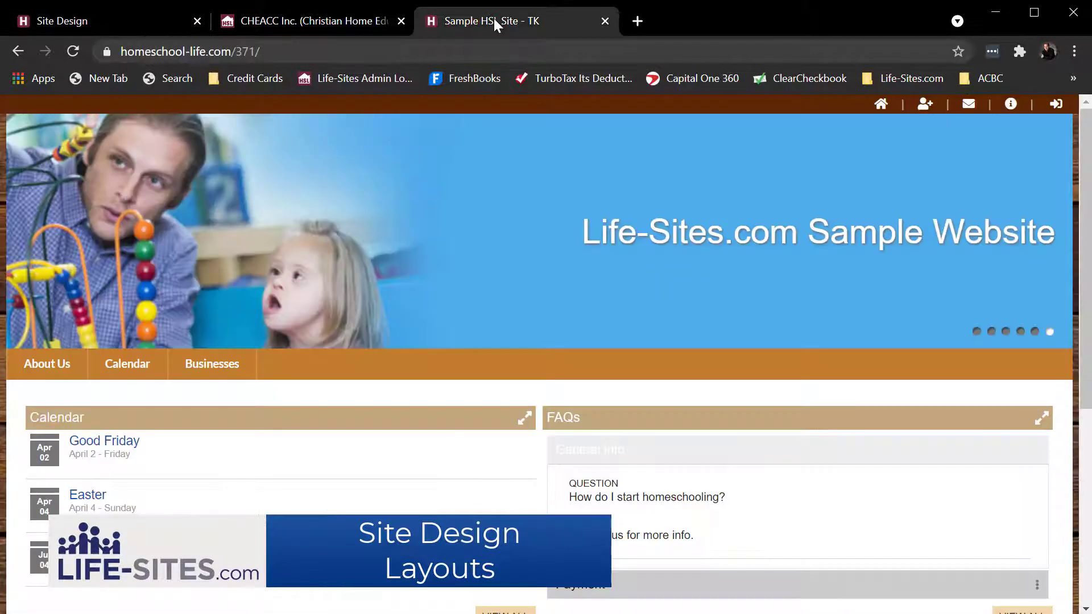
pyautogui.click(117, 21)
pyautogui.click(55, 191)
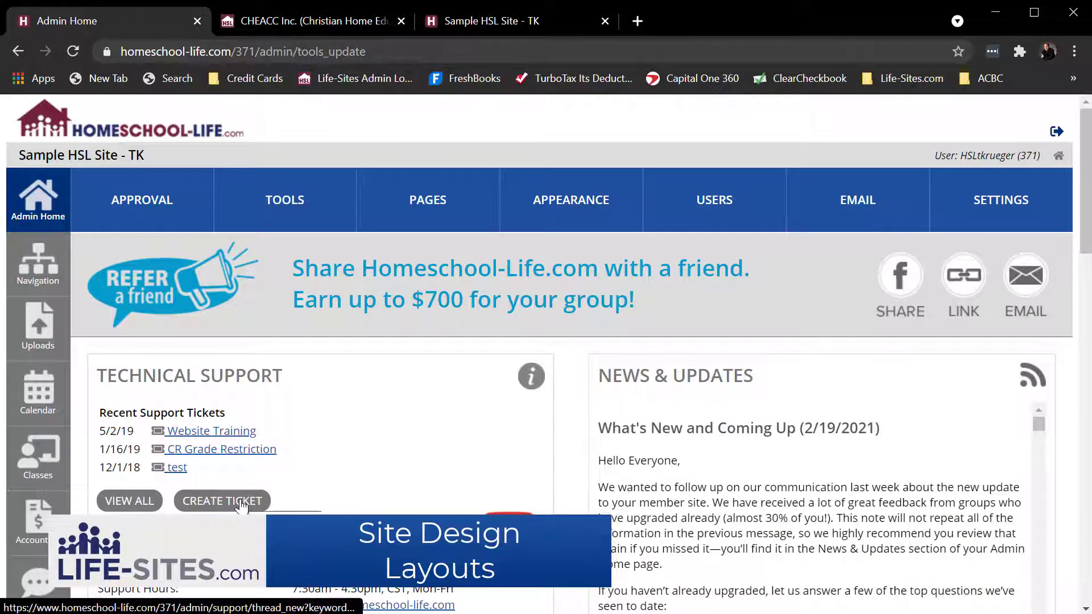